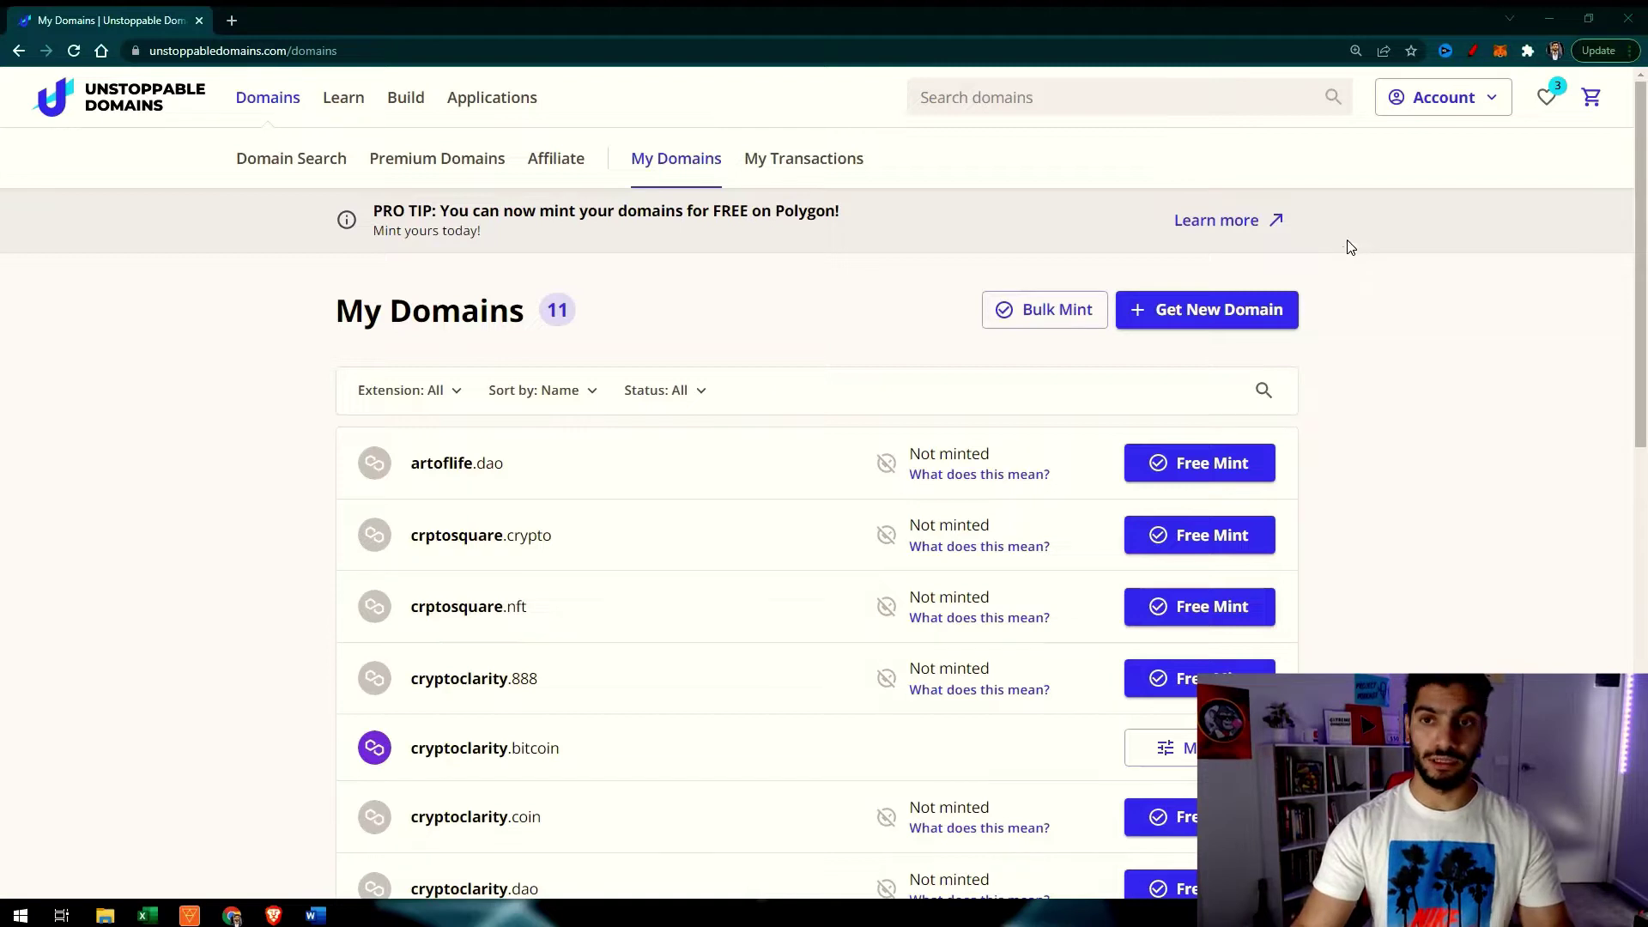
{"action": "left_click", "coordinate": [1493, 101]}
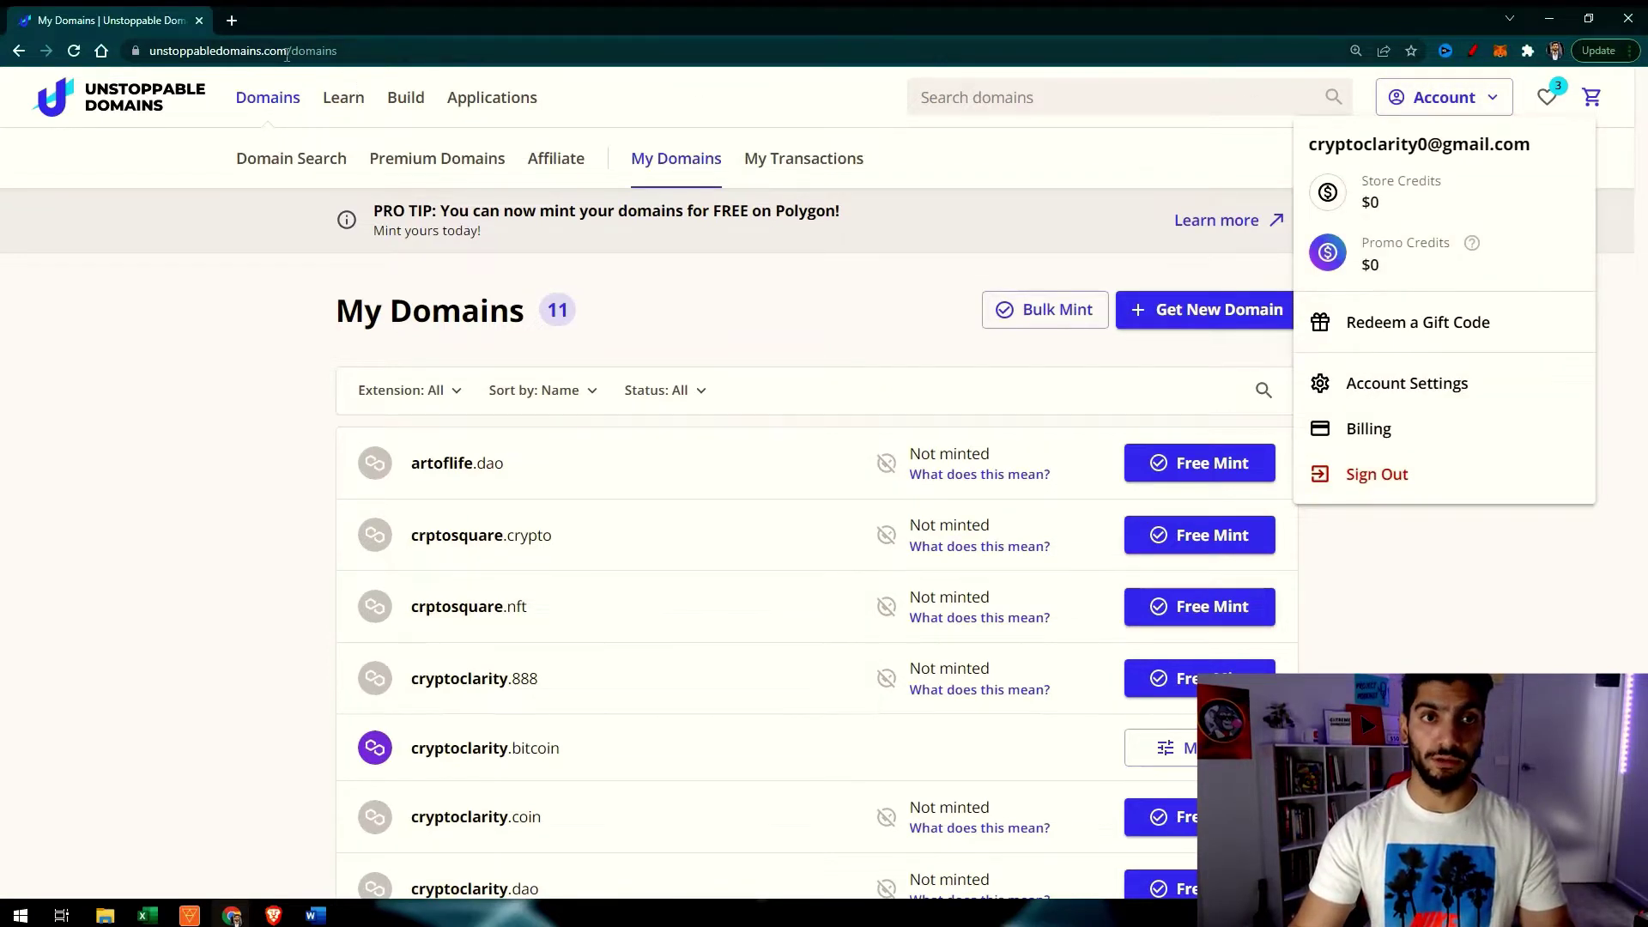
{"action": "left_click", "coordinate": [62, 530]}
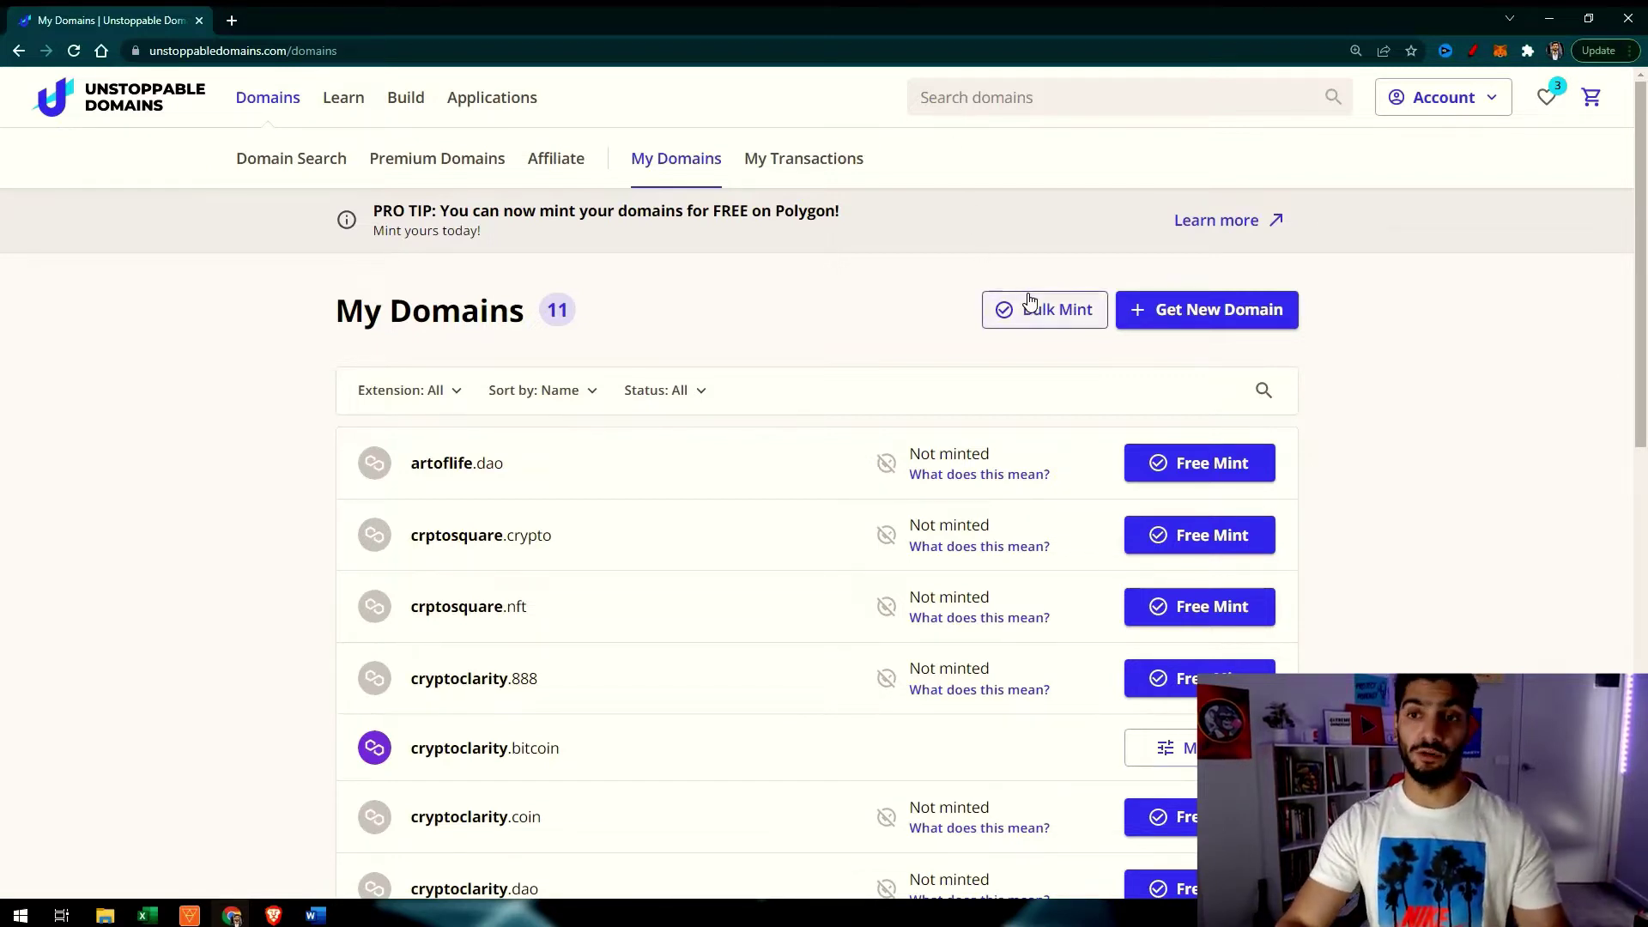
{"action": "left_click_drag", "start_coordinate": [729, 209], "coordinate": [841, 206]}
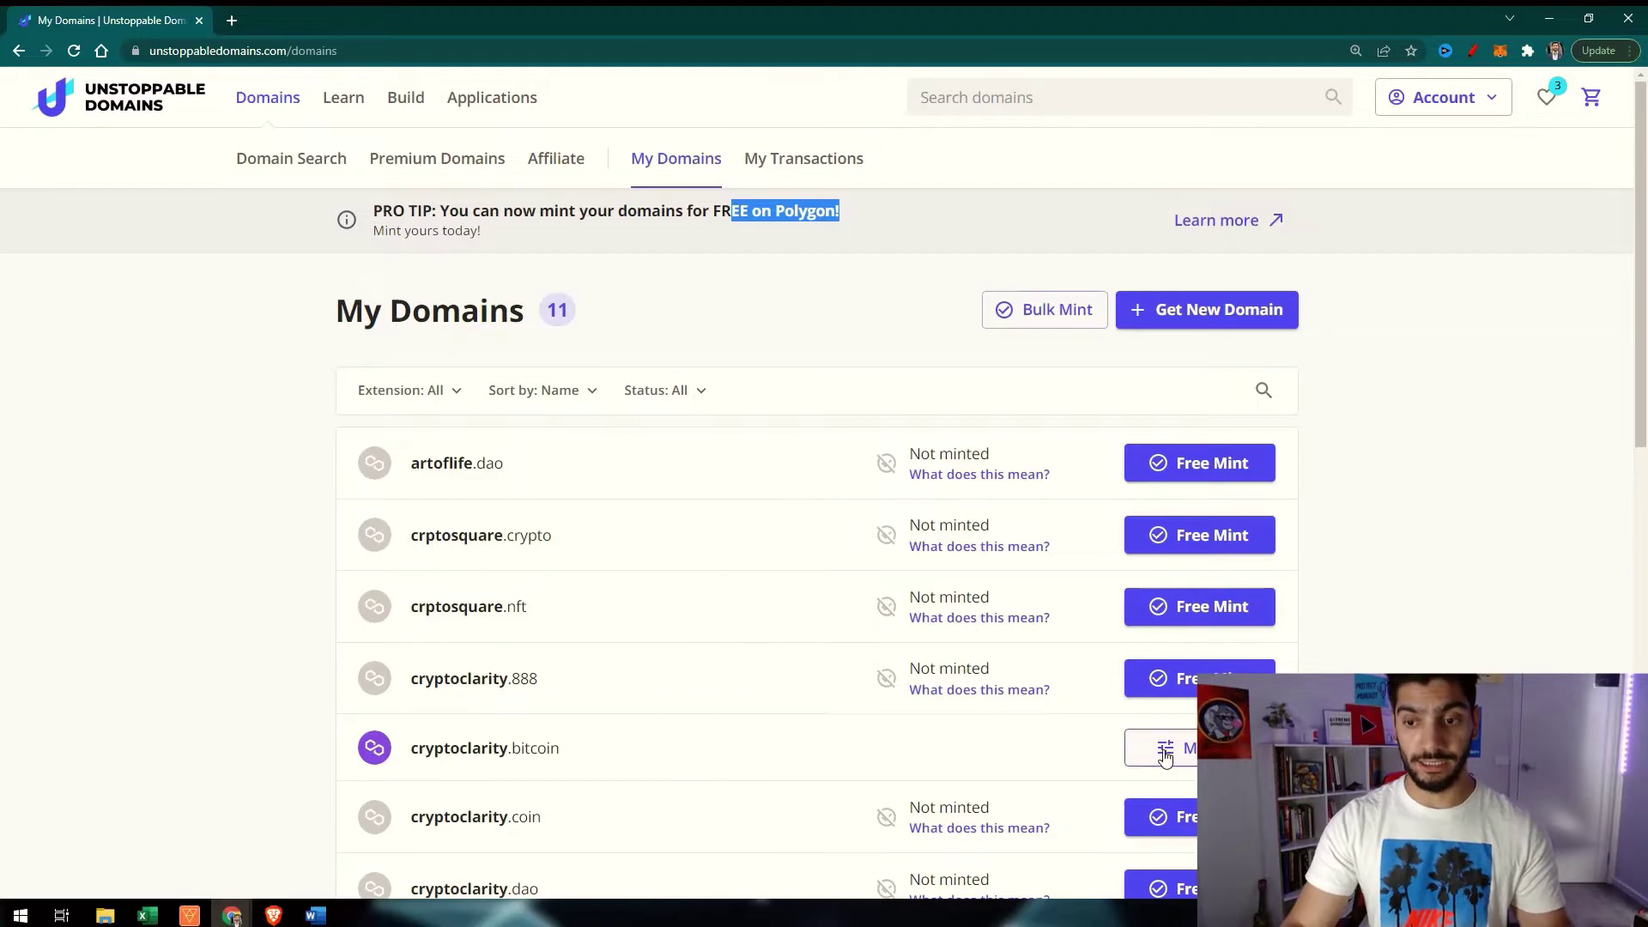
{"action": "scroll", "coordinate": [1165, 754], "scroll_direction": "down", "scroll_amount": 3}
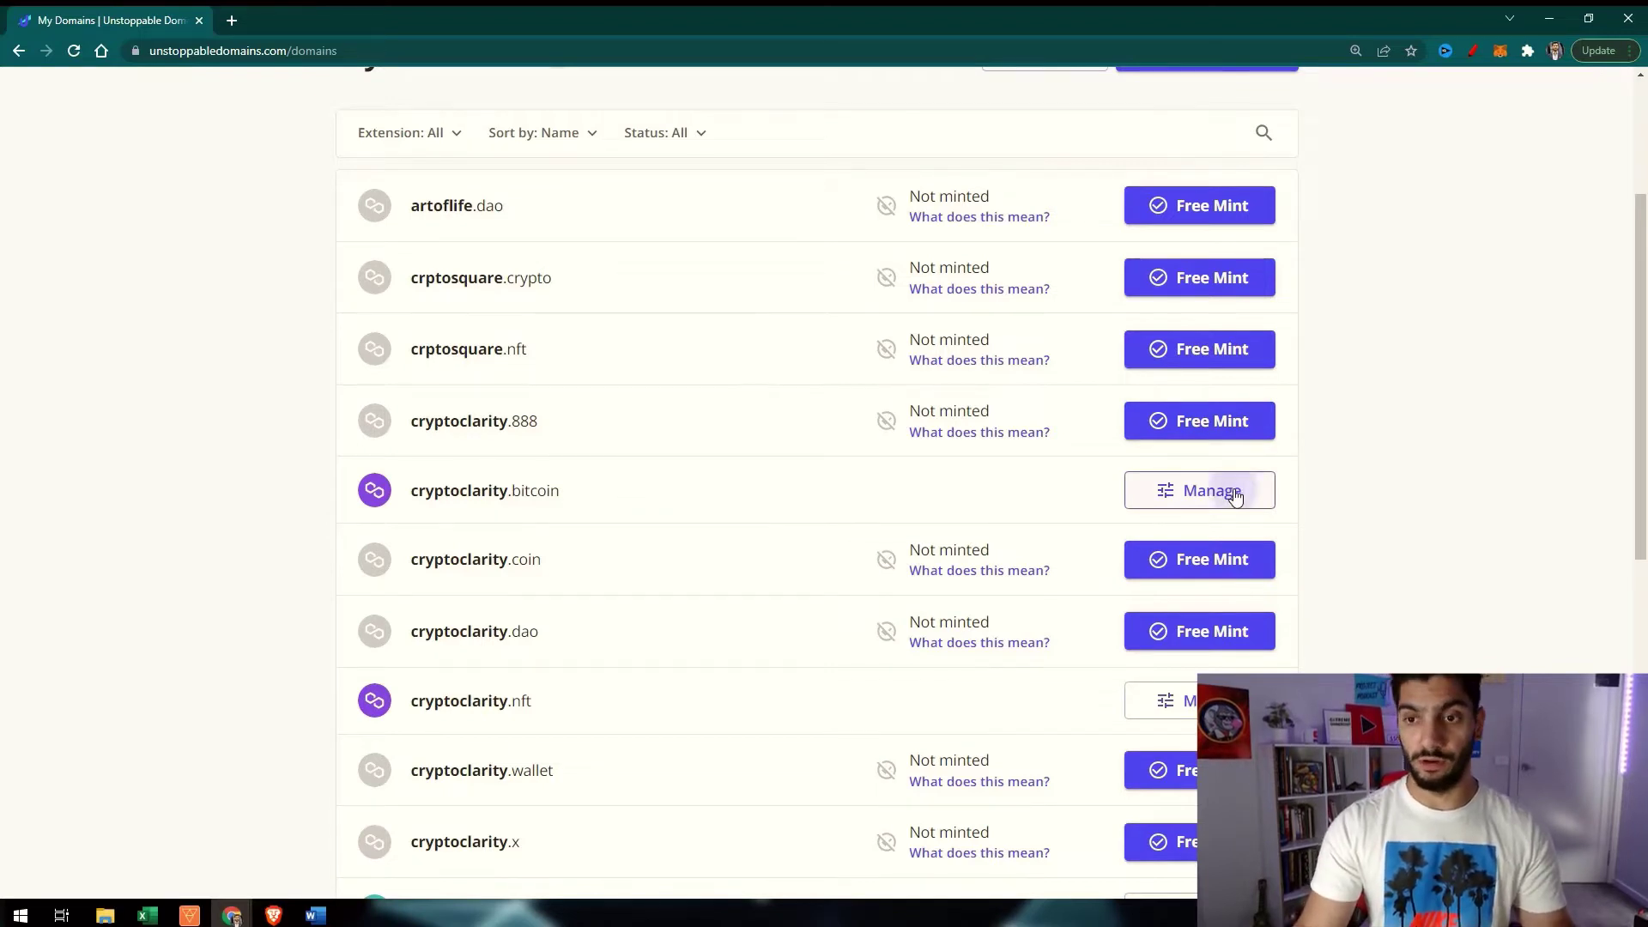
Open Manage for cryptoclarity.bitcoin and look over its empty domain profile form
{"action": "left_click", "coordinate": [1234, 498]}
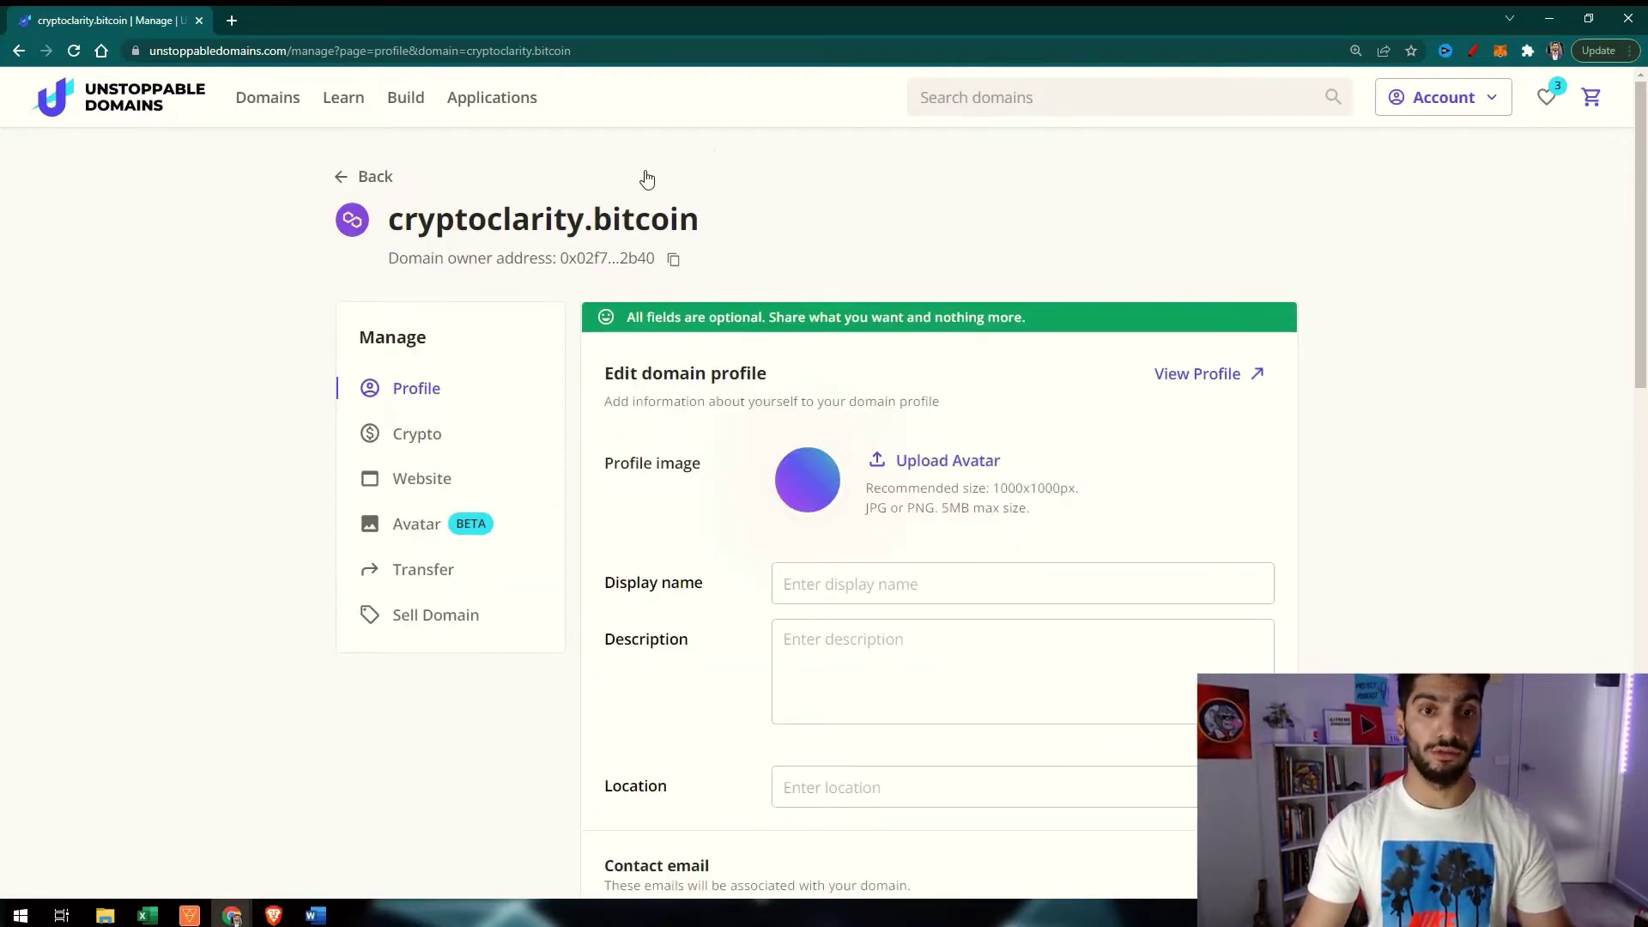
{"action": "left_click_drag", "start_coordinate": [402, 220], "coordinate": [670, 219]}
{"action": "left_click", "coordinate": [450, 362]}
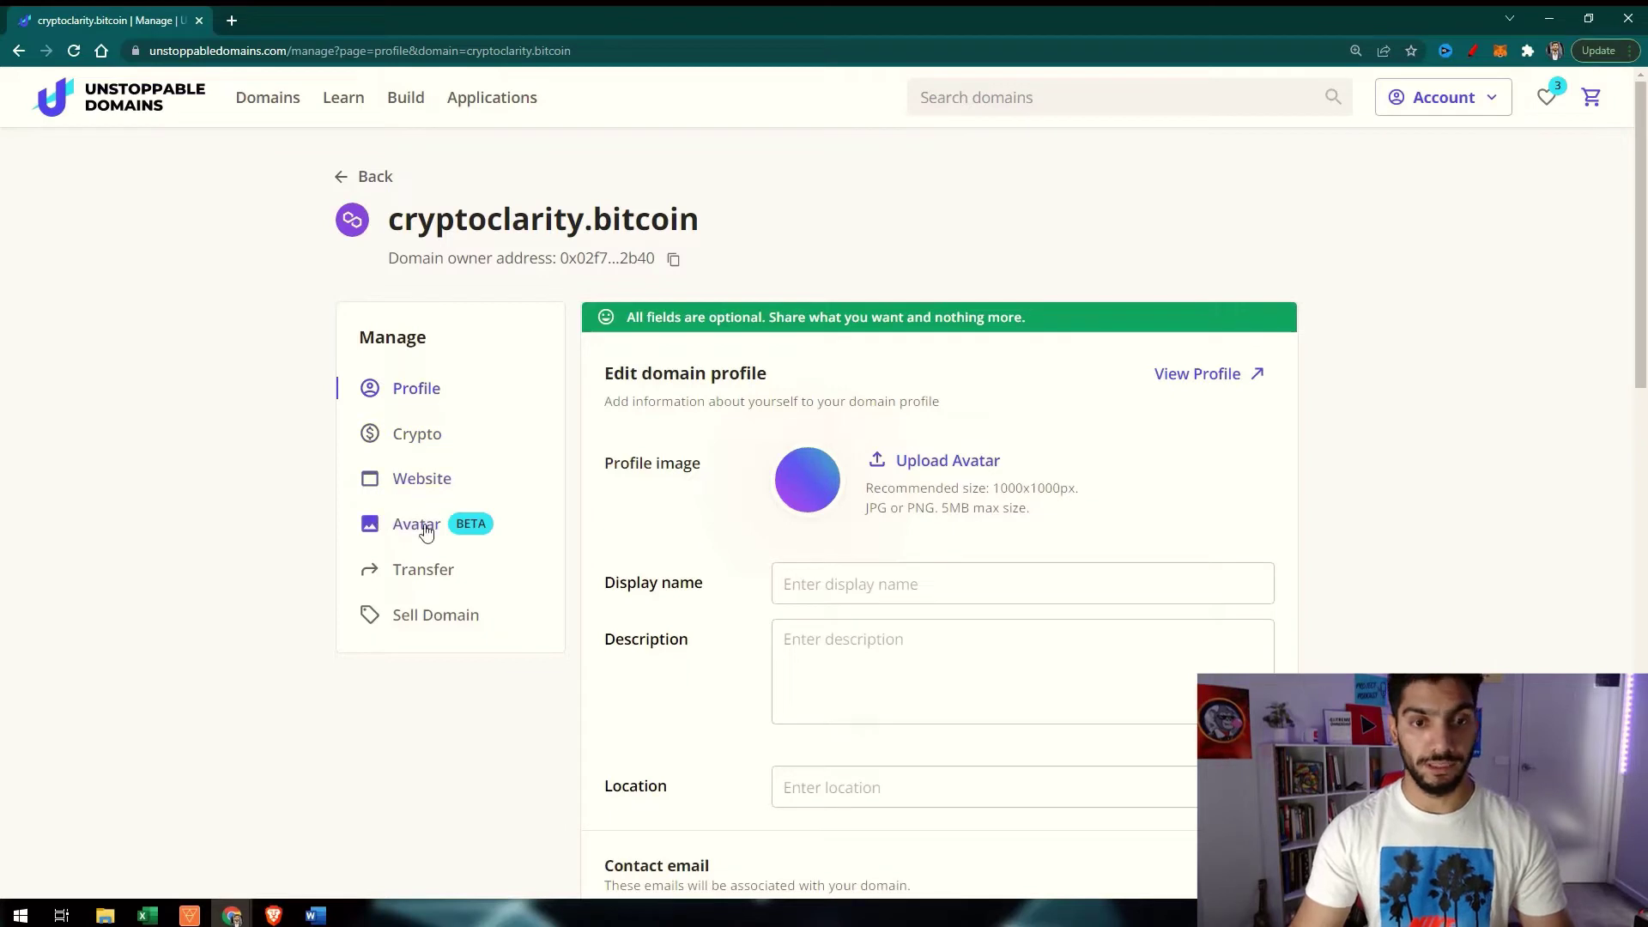
{"action": "scroll", "coordinate": [427, 532], "scroll_direction": "down", "scroll_amount": 1}
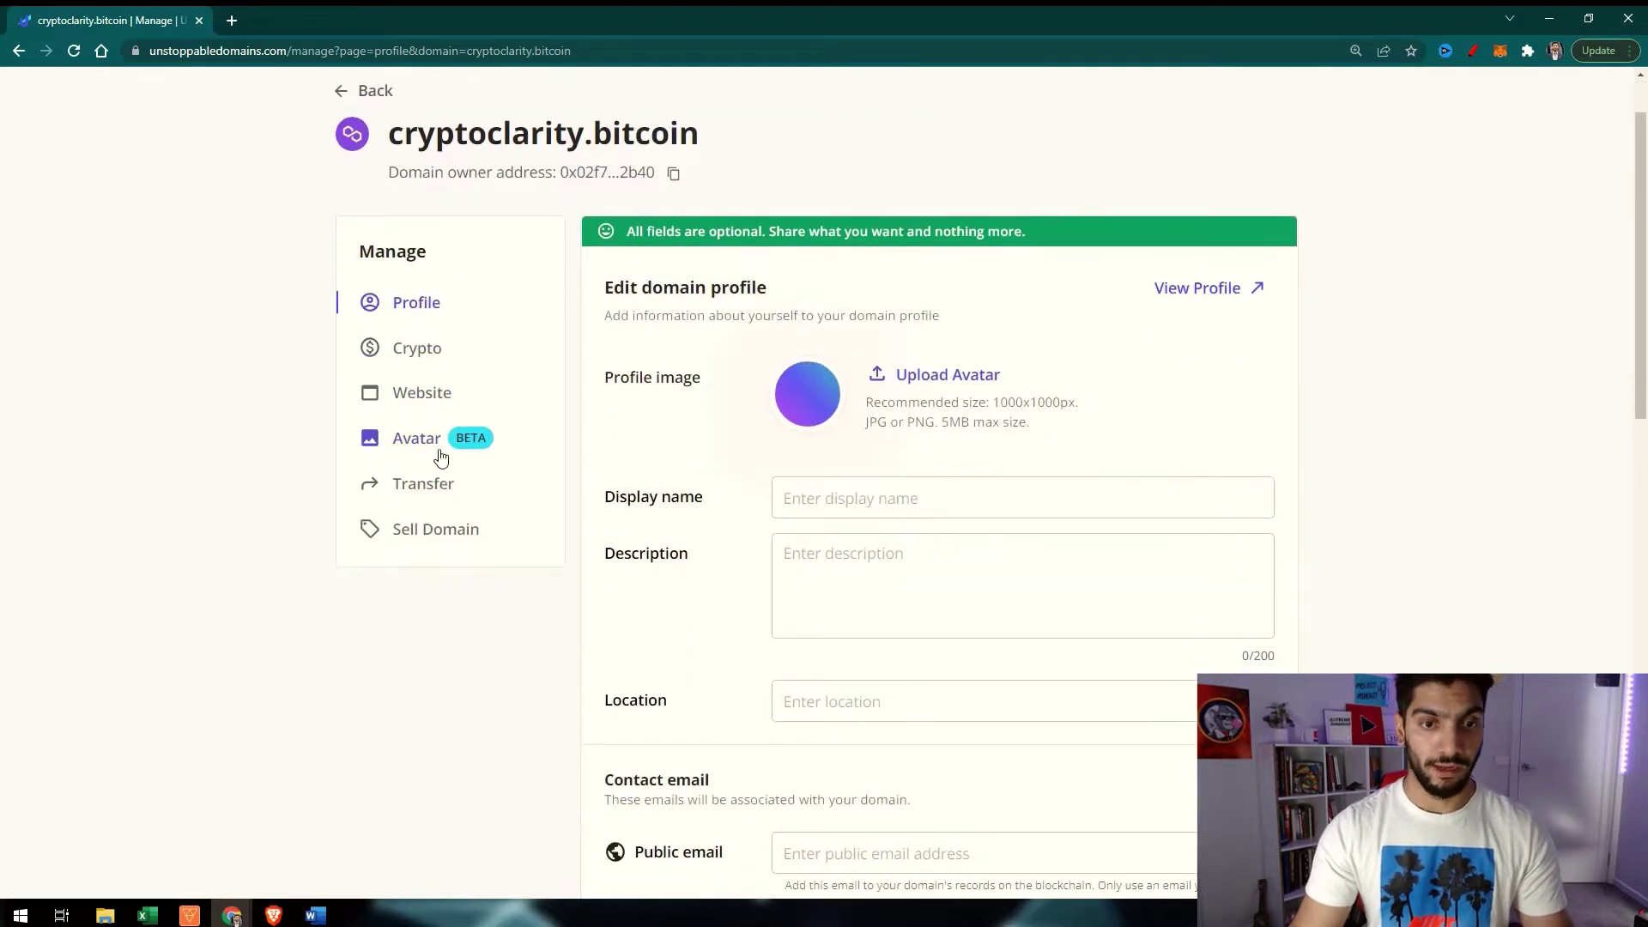
{"action": "scroll", "coordinate": [403, 485], "scroll_direction": "down", "scroll_amount": 2}
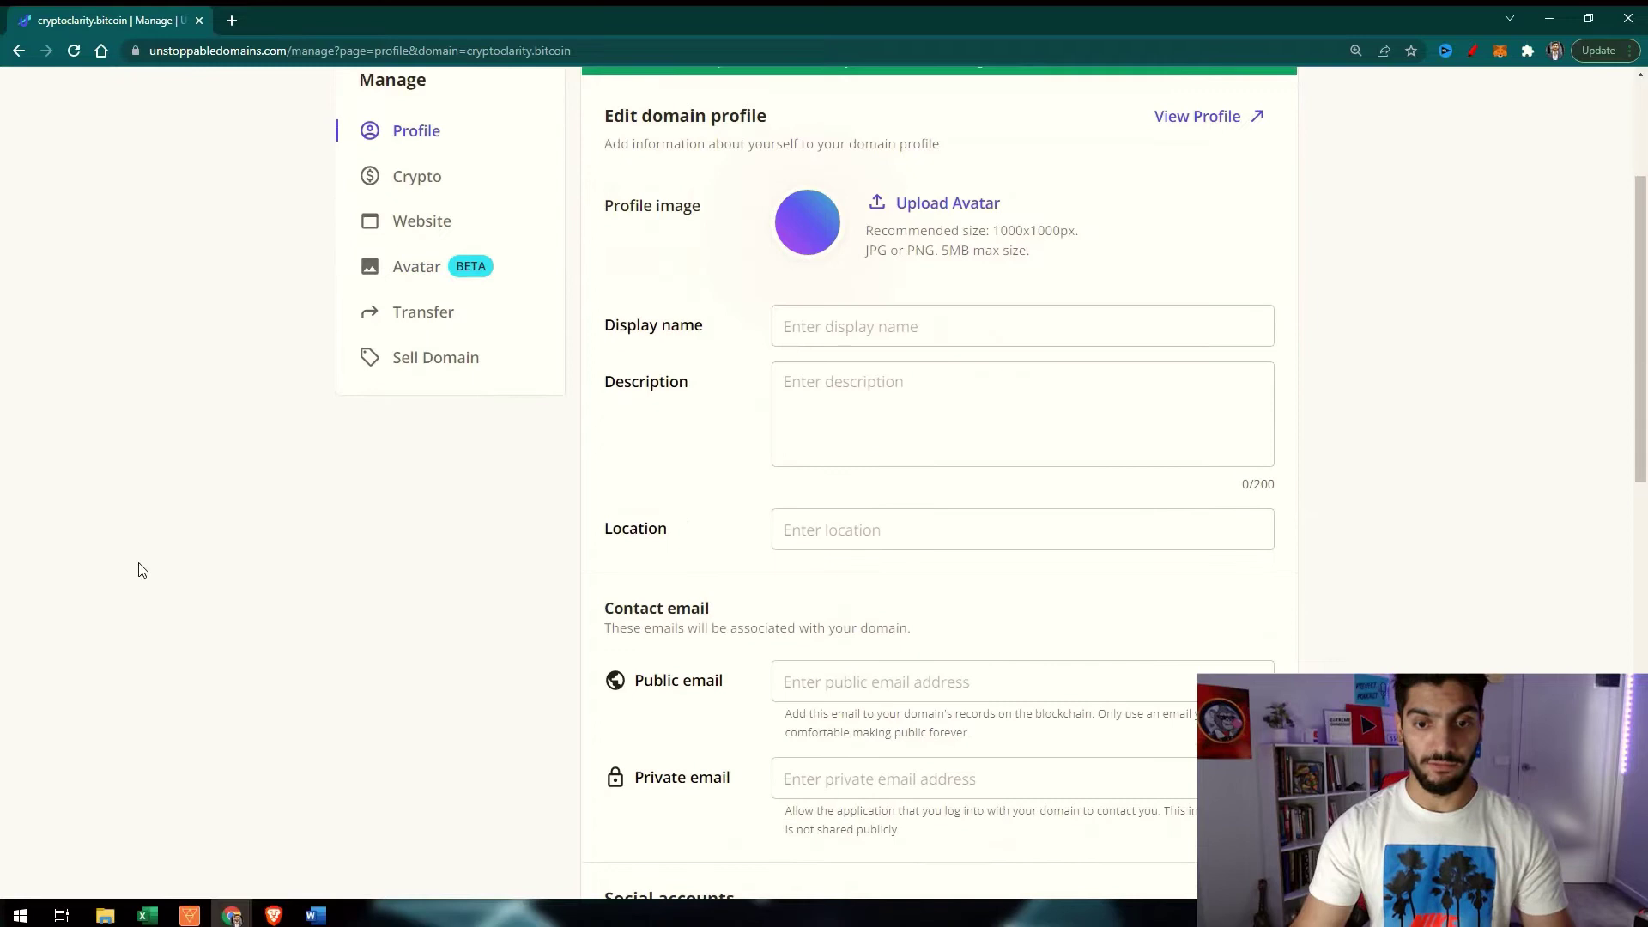
{"action": "scroll", "coordinate": [644, 504], "scroll_direction": "down", "scroll_amount": 6}
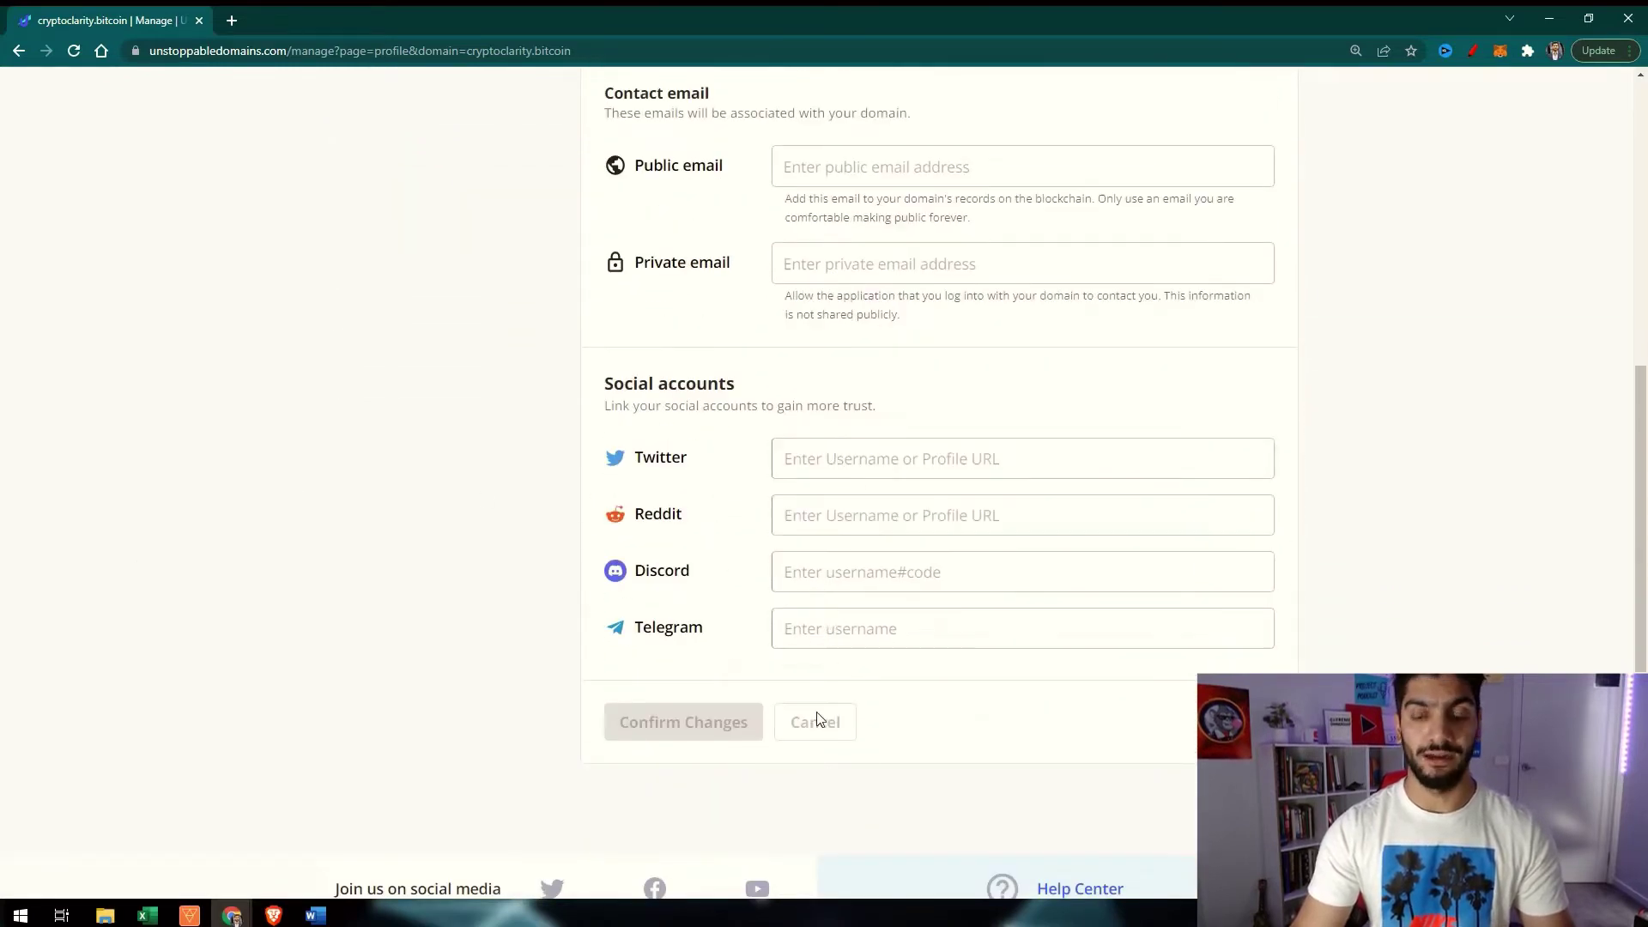
{"action": "scroll", "coordinate": [796, 754], "scroll_direction": "up", "scroll_amount": 9}
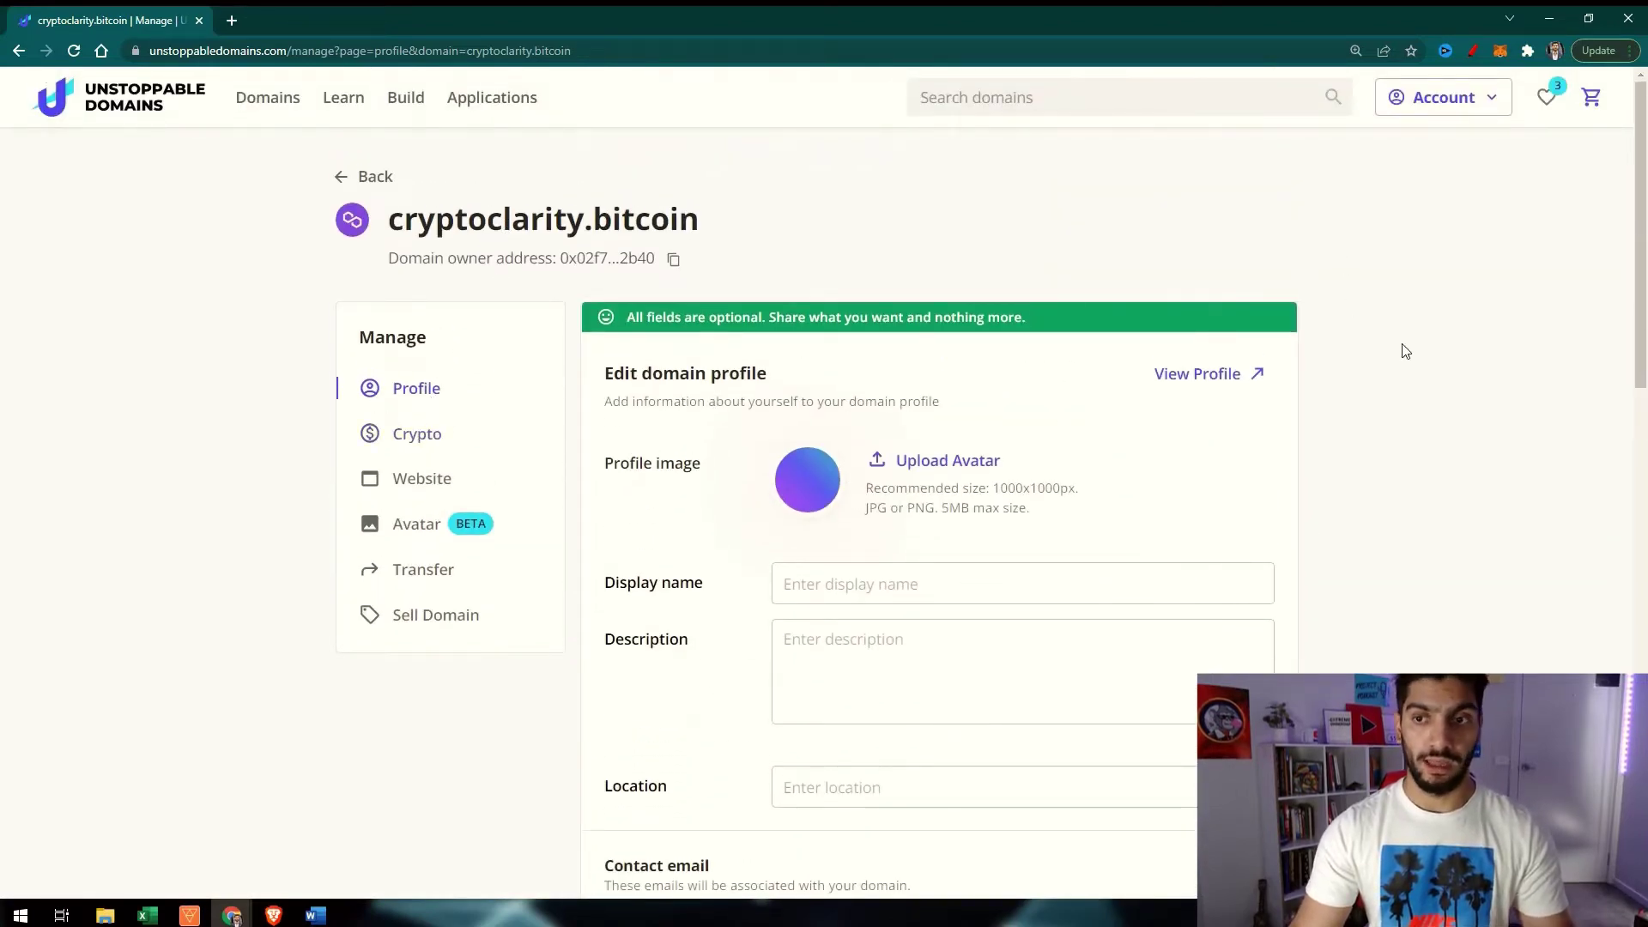
{"action": "scroll", "coordinate": [1107, 497], "scroll_direction": "down", "scroll_amount": 1}
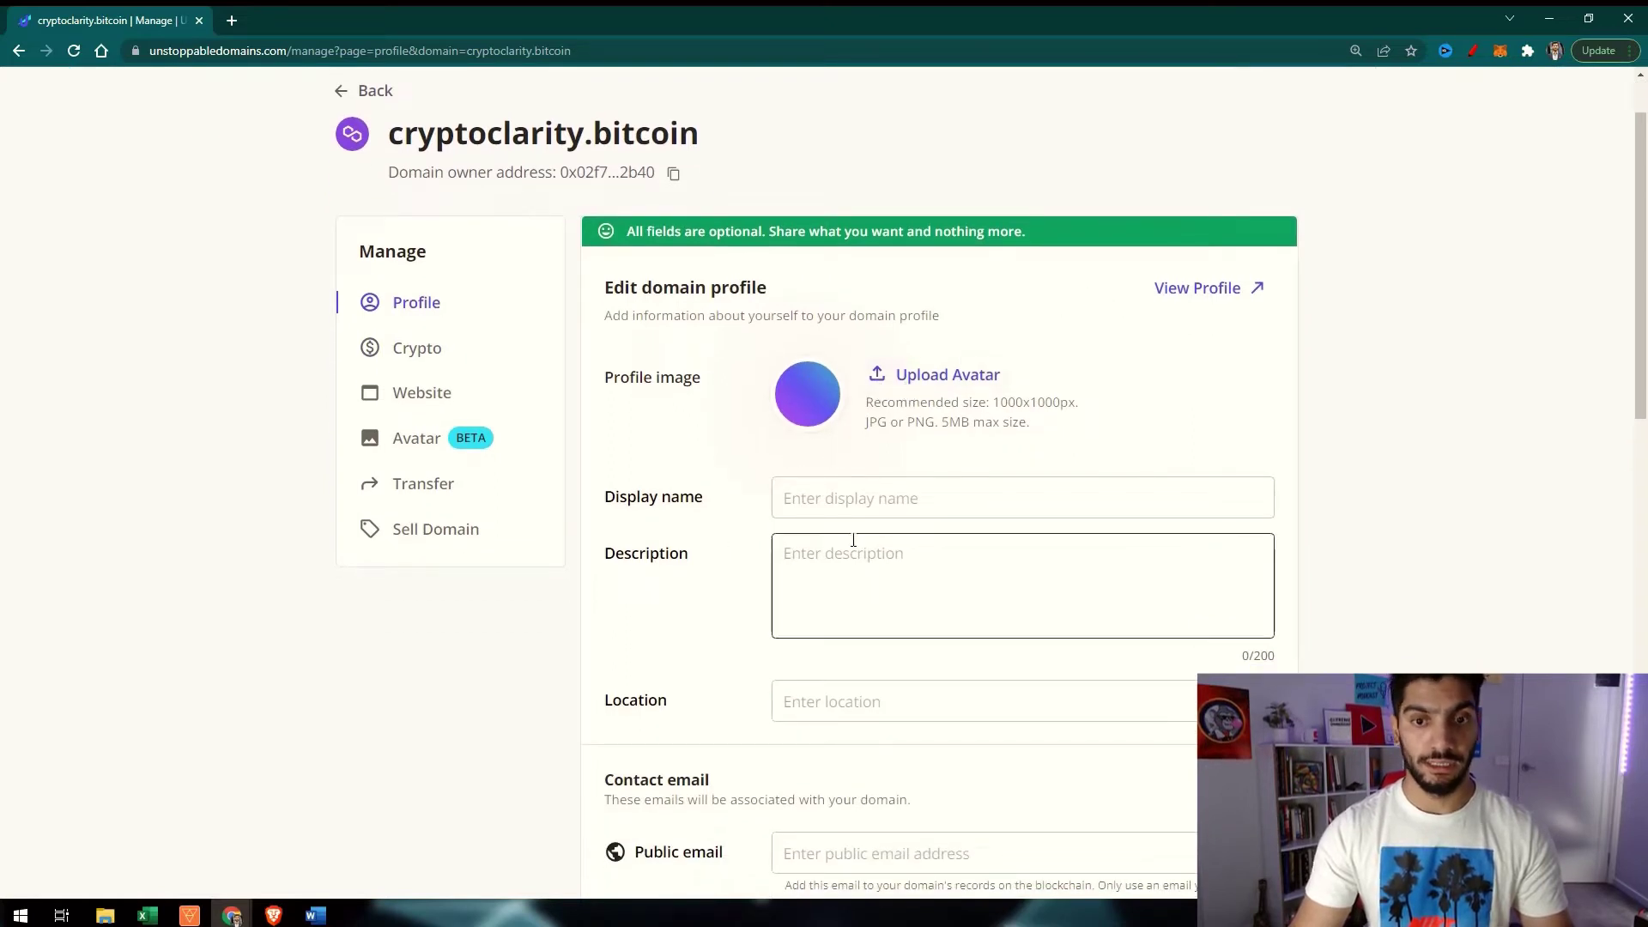
{"action": "scroll", "coordinate": [837, 631], "scroll_direction": "down", "scroll_amount": 2}
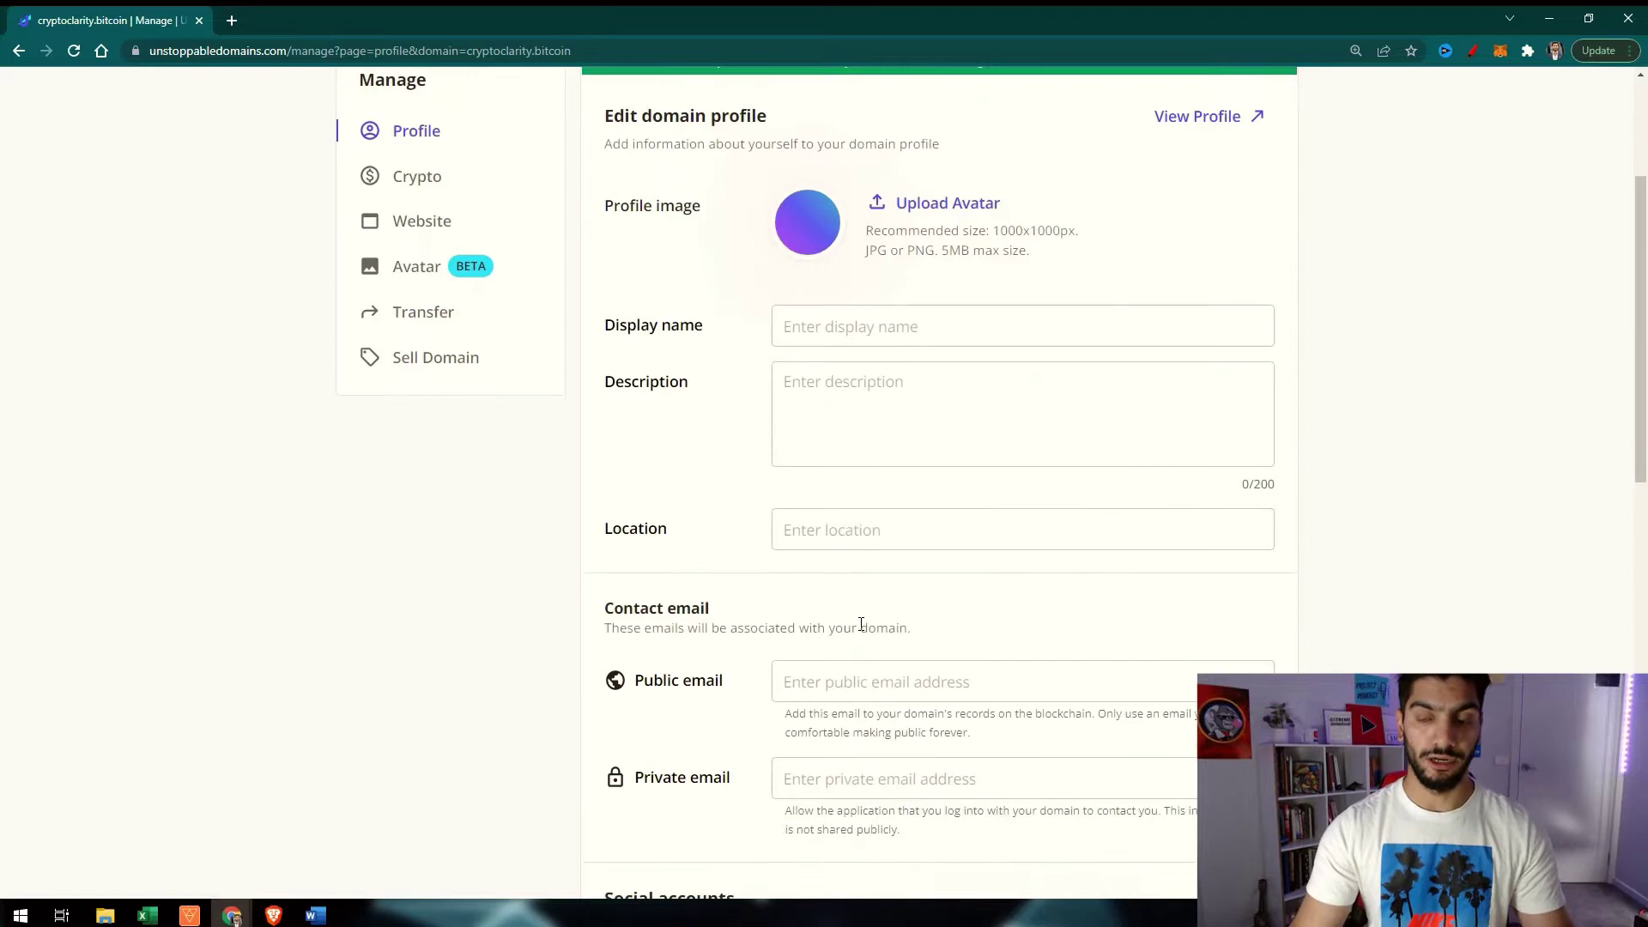
{"action": "scroll", "coordinate": [487, 345], "scroll_direction": "up", "scroll_amount": 2}
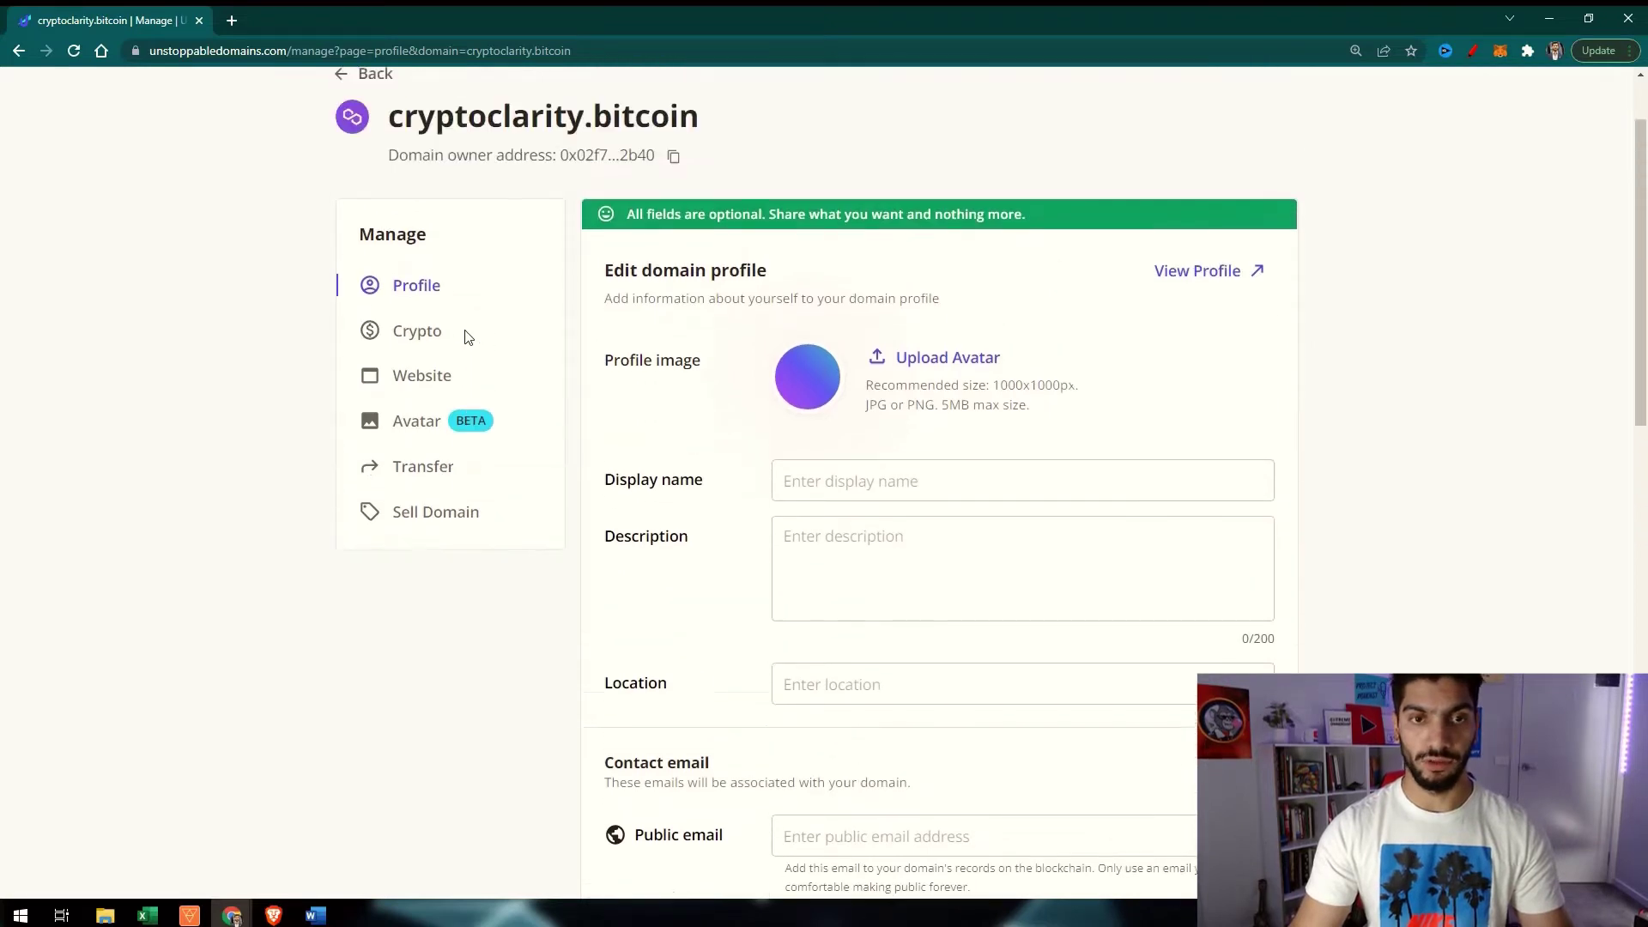
Show cryptoclarity.bitcoin's Website options: templates, IPFS file upload, or custom website linking
{"action": "left_click", "coordinate": [409, 392]}
{"action": "scroll", "coordinate": [1224, 403], "scroll_direction": "down", "scroll_amount": 2}
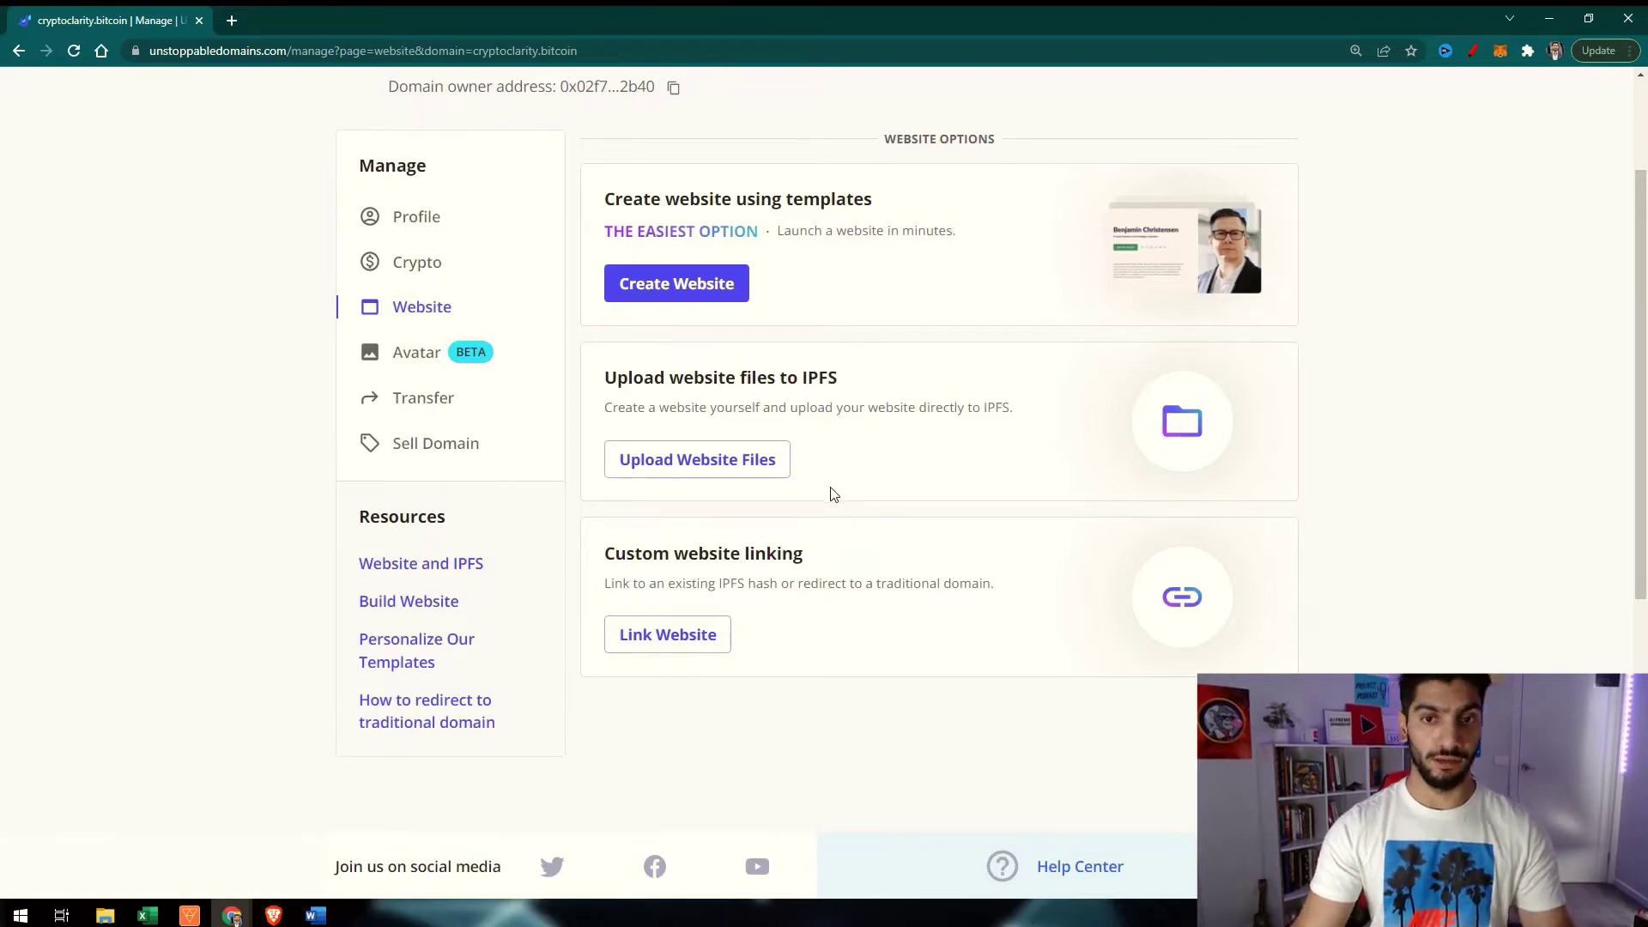
{"action": "scroll", "coordinate": [918, 457], "scroll_direction": "up", "scroll_amount": 2}
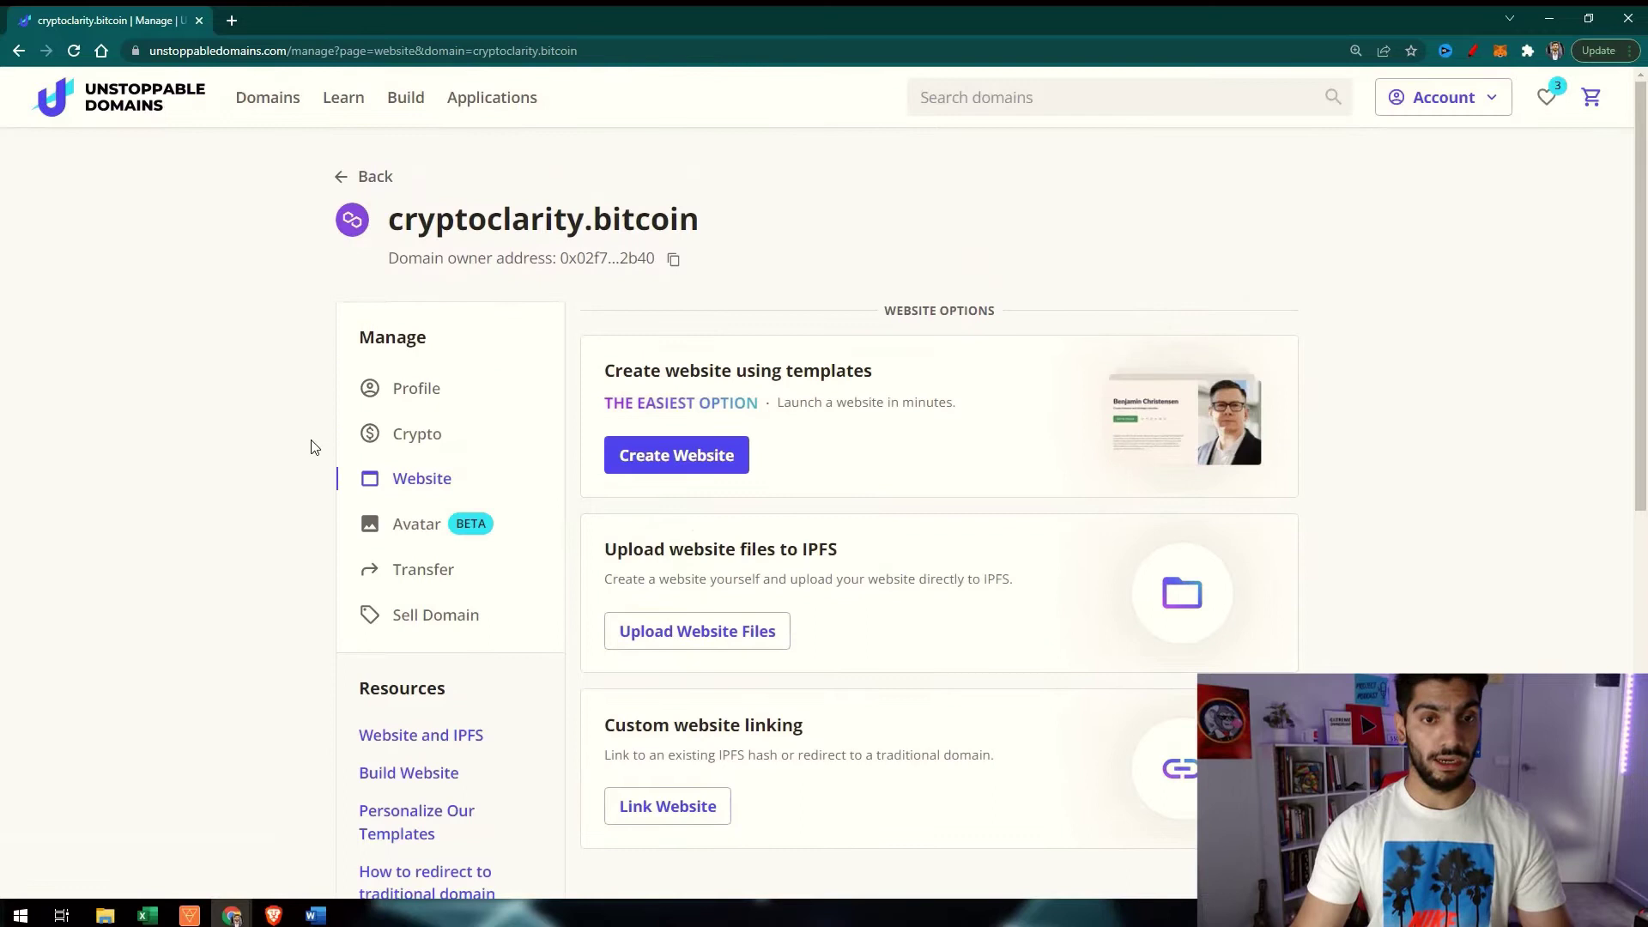
On the Crypto addresses page, paste the MetaMask wallet address over the existing ETH address
{"action": "left_click", "coordinate": [381, 450]}
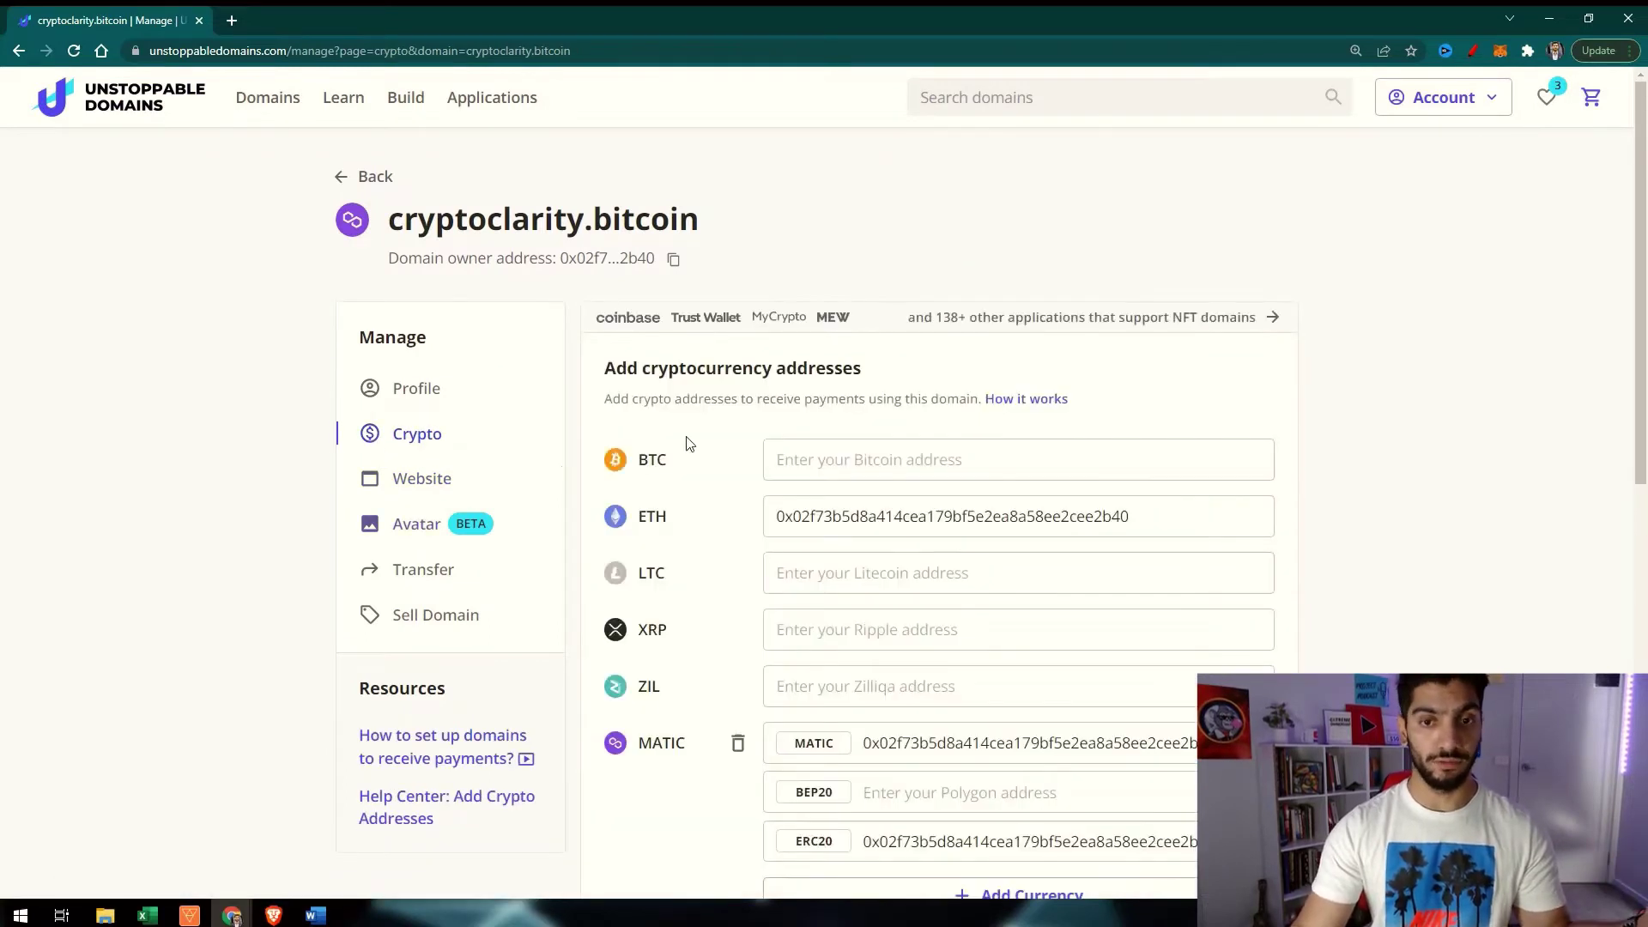
{"action": "left_click", "coordinate": [849, 464]}
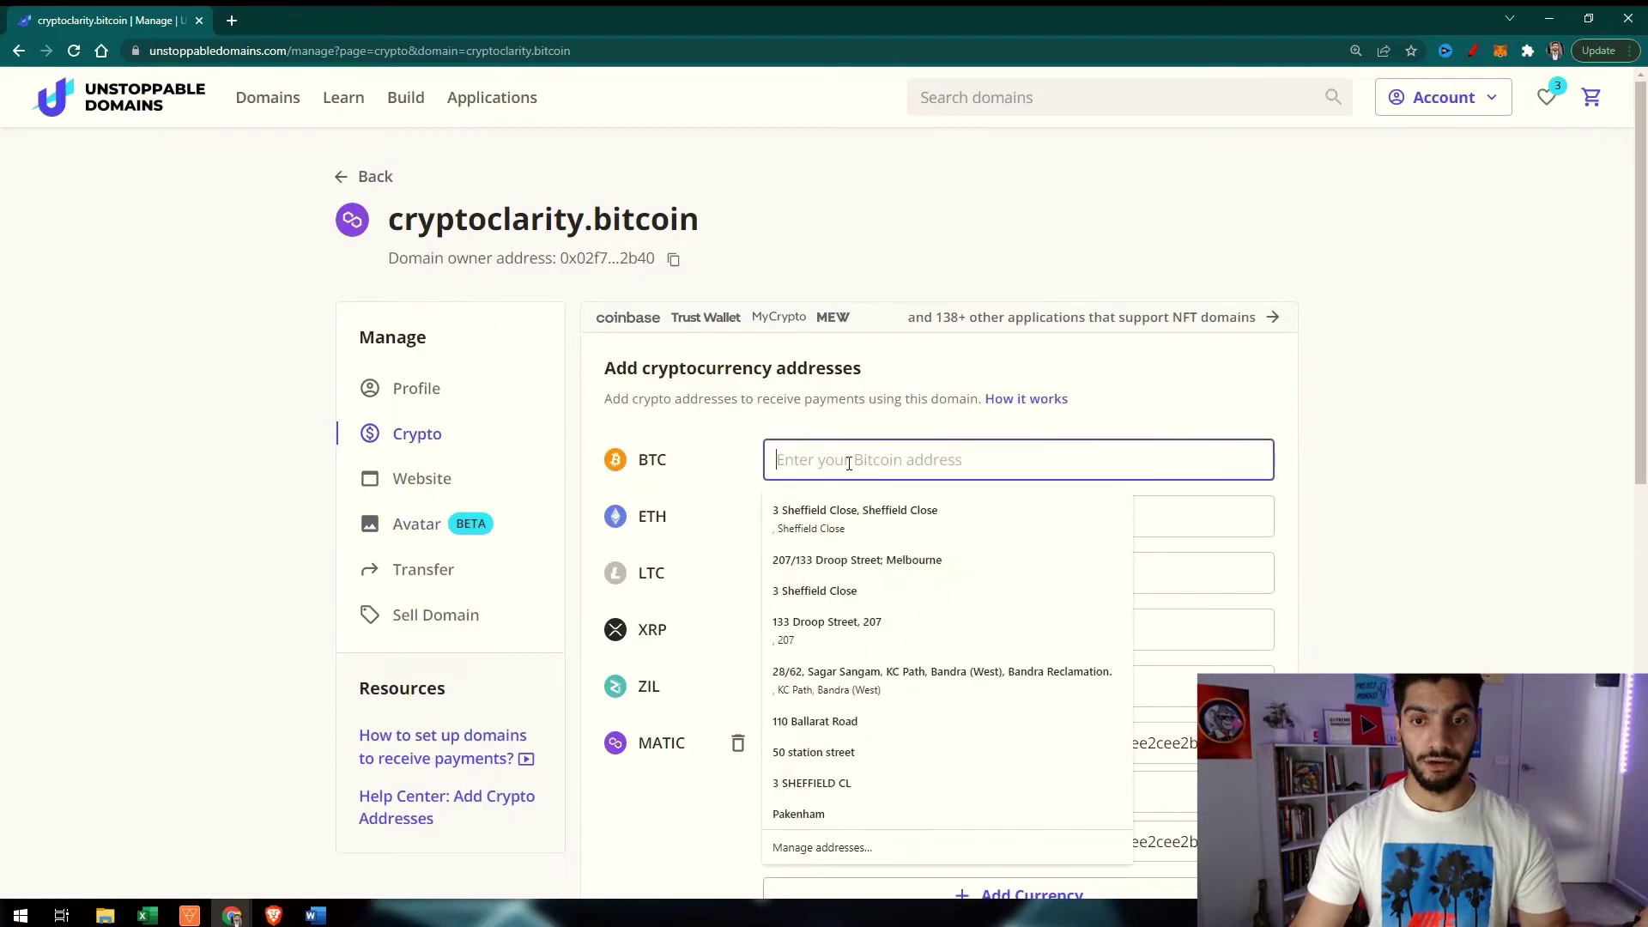
{"action": "left_click", "coordinate": [1071, 436]}
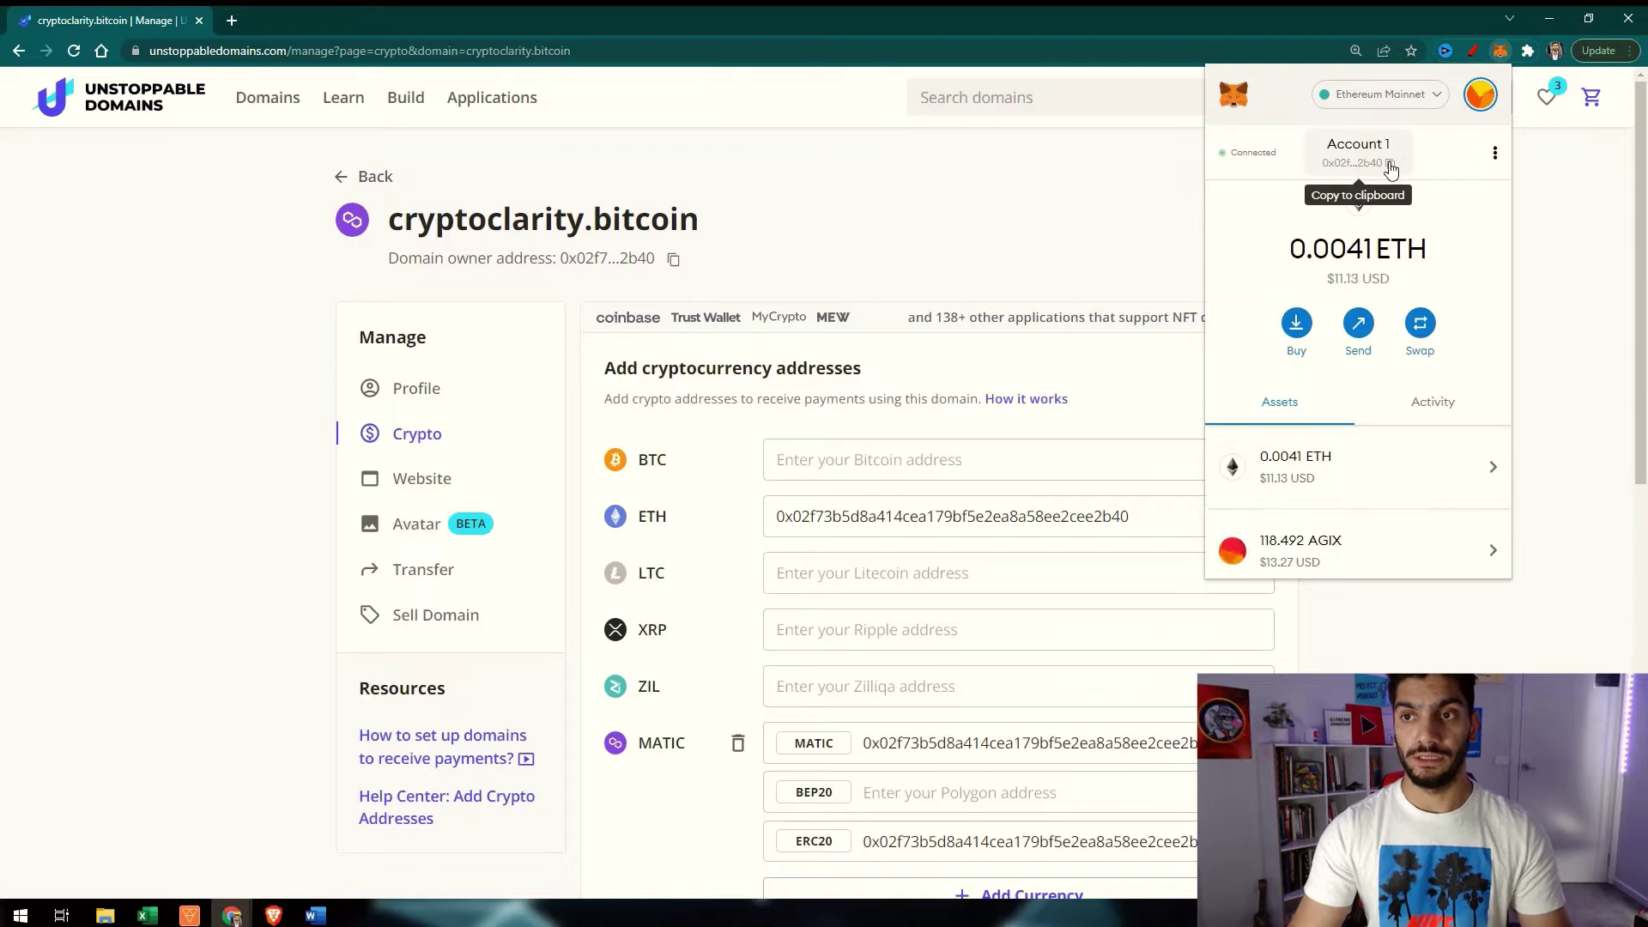
{"action": "left_click", "coordinate": [1390, 169]}
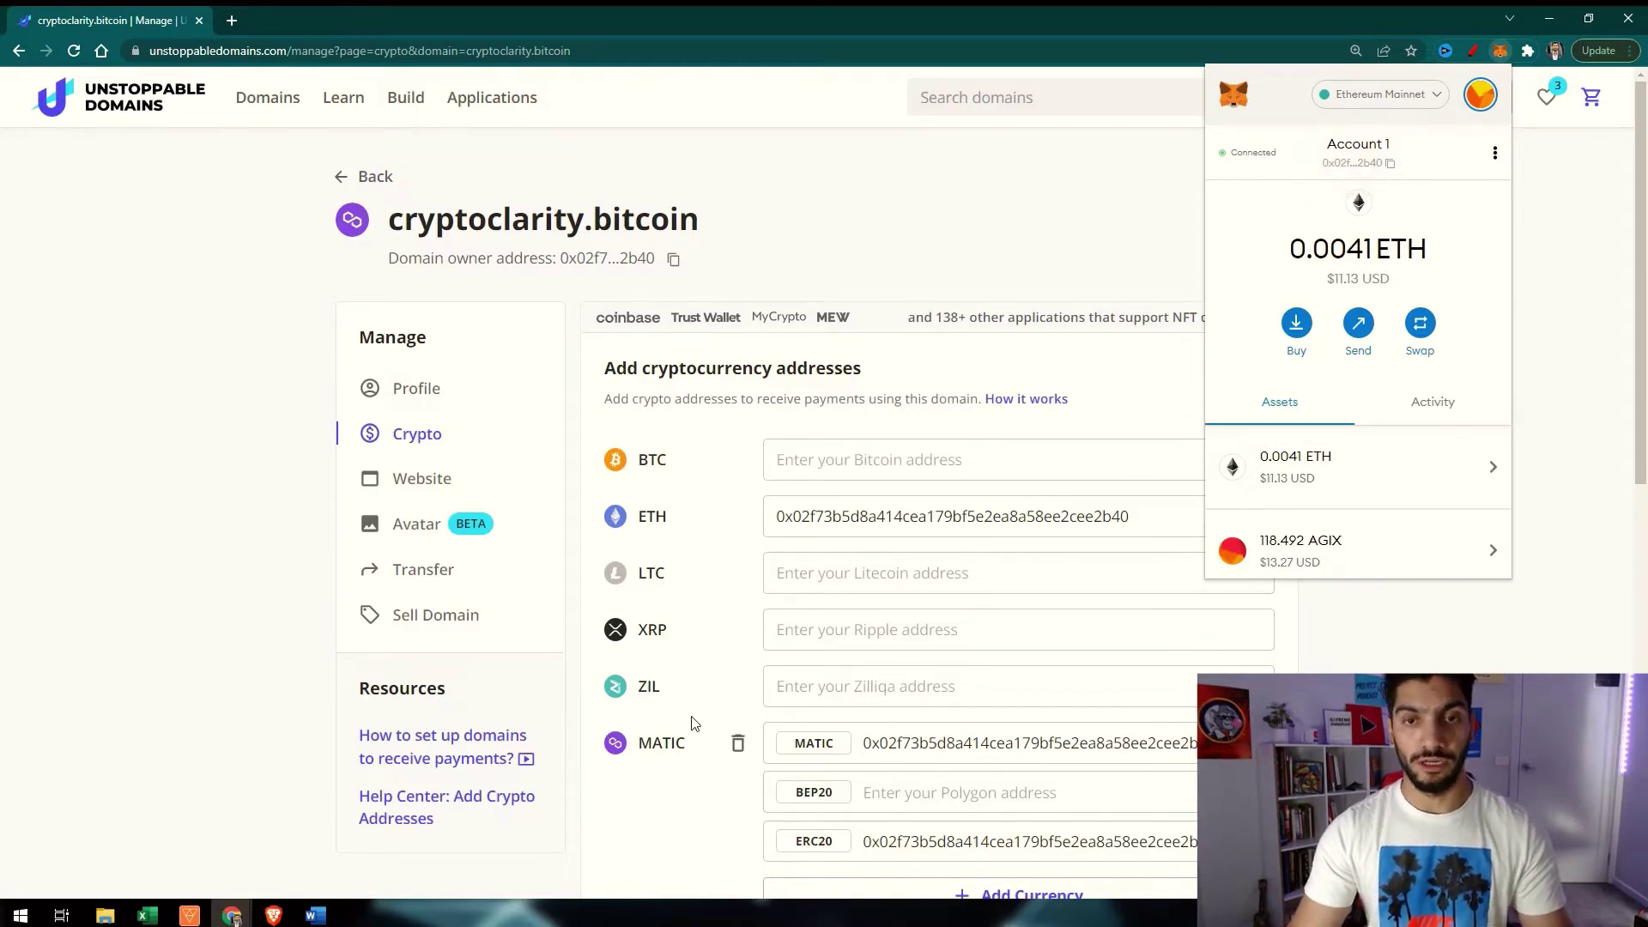
{"action": "left_click", "coordinate": [914, 160]}
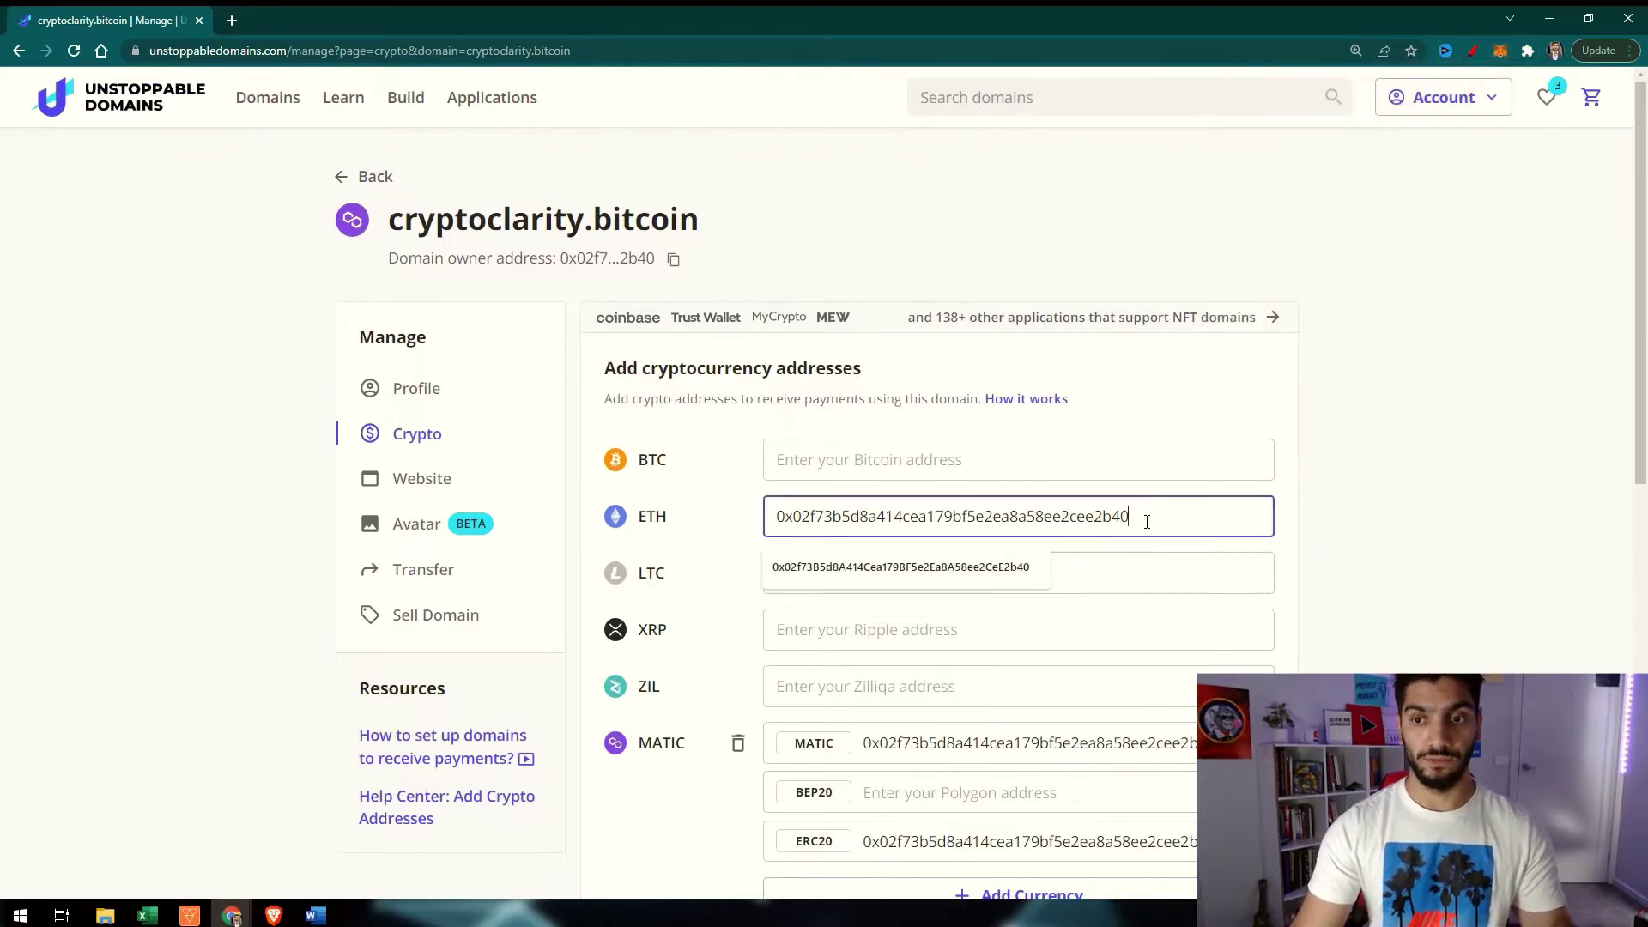
{"action": "key", "text": "ctrl+a"}
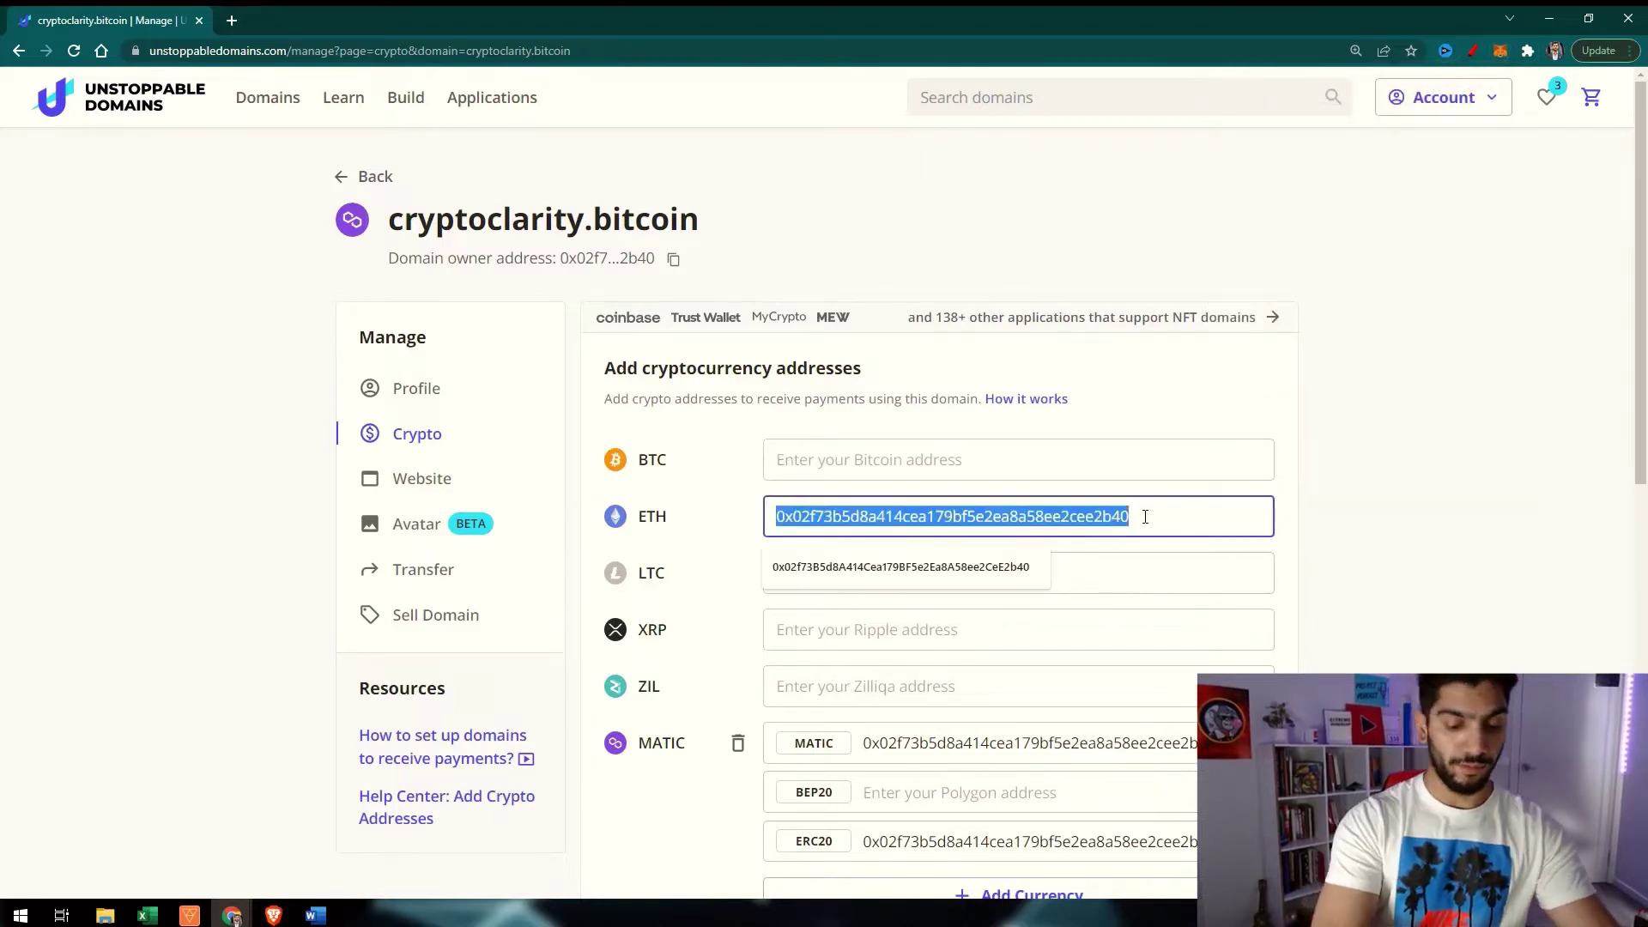
{"action": "type", "text": "0x02f73B5d8A414Cea179BF5e2Ea8A58ee2CeE2b40"}
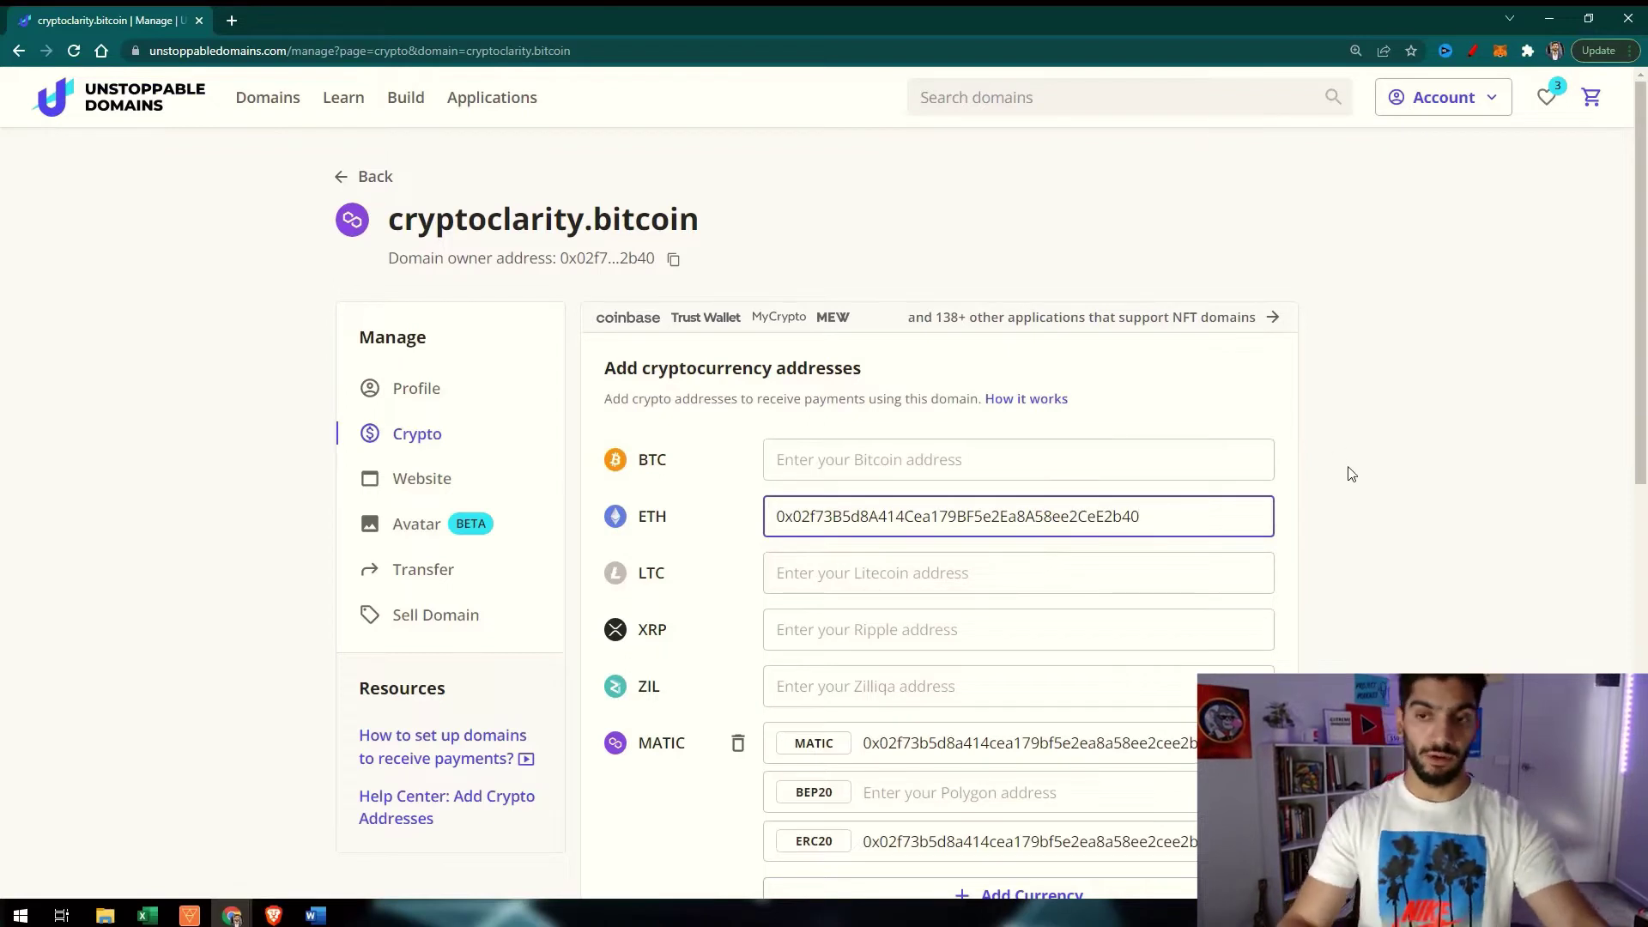
Finish the ETH address edit and check the wallet address in MetaMask
{"action": "left_click", "coordinate": [1309, 550]}
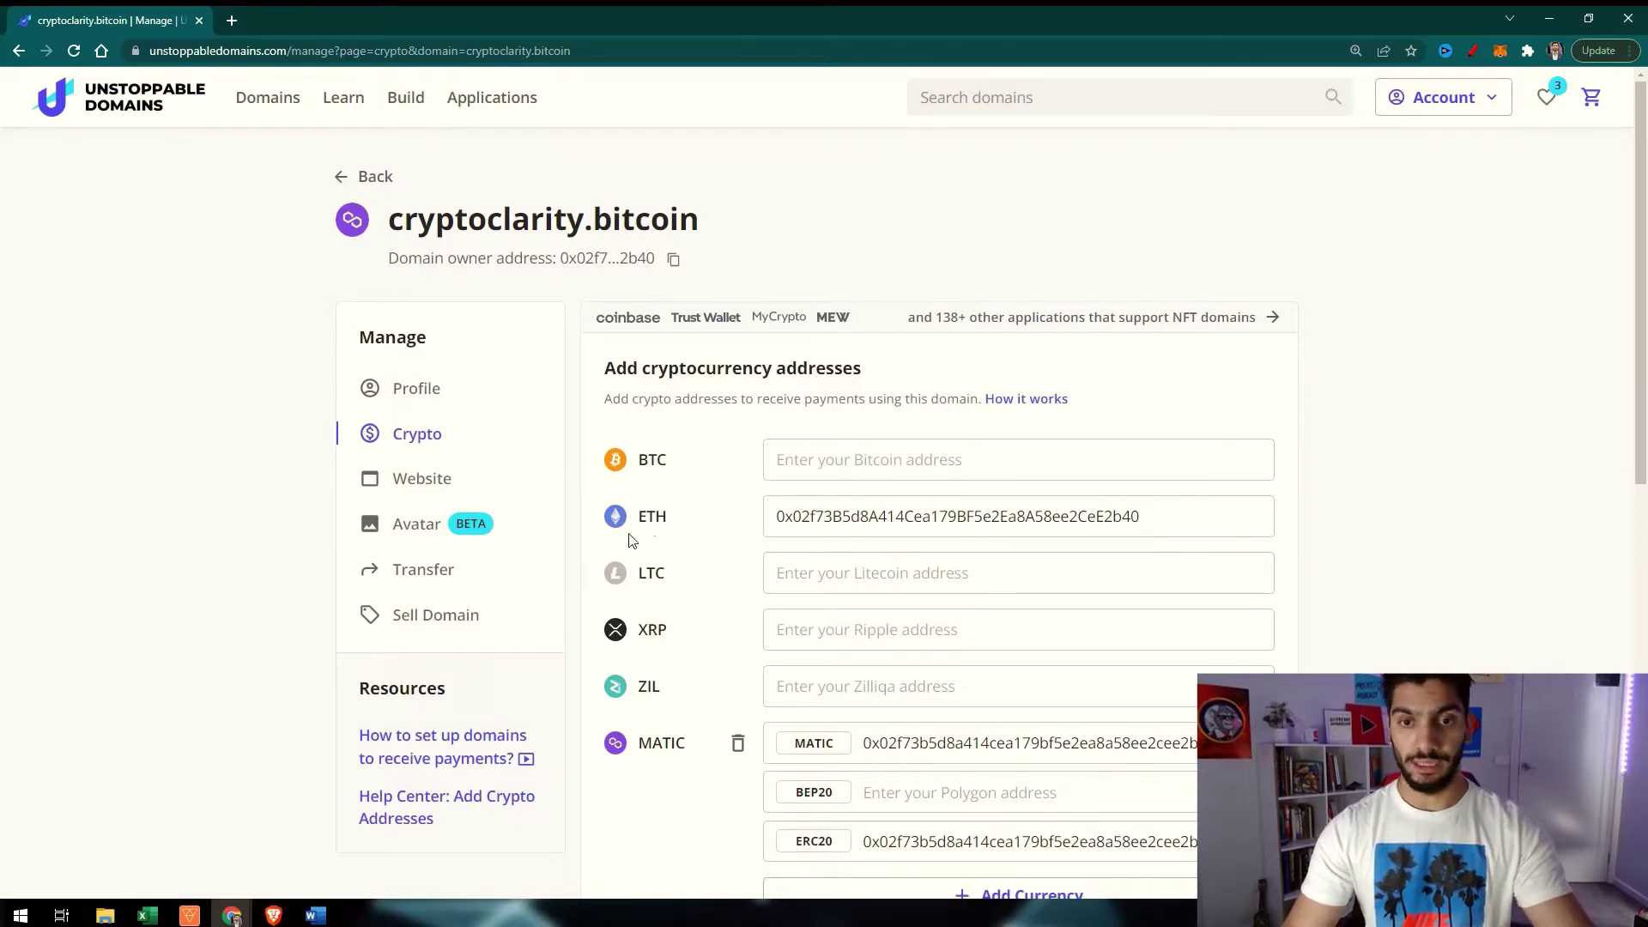
{"action": "left_click", "coordinate": [1500, 55]}
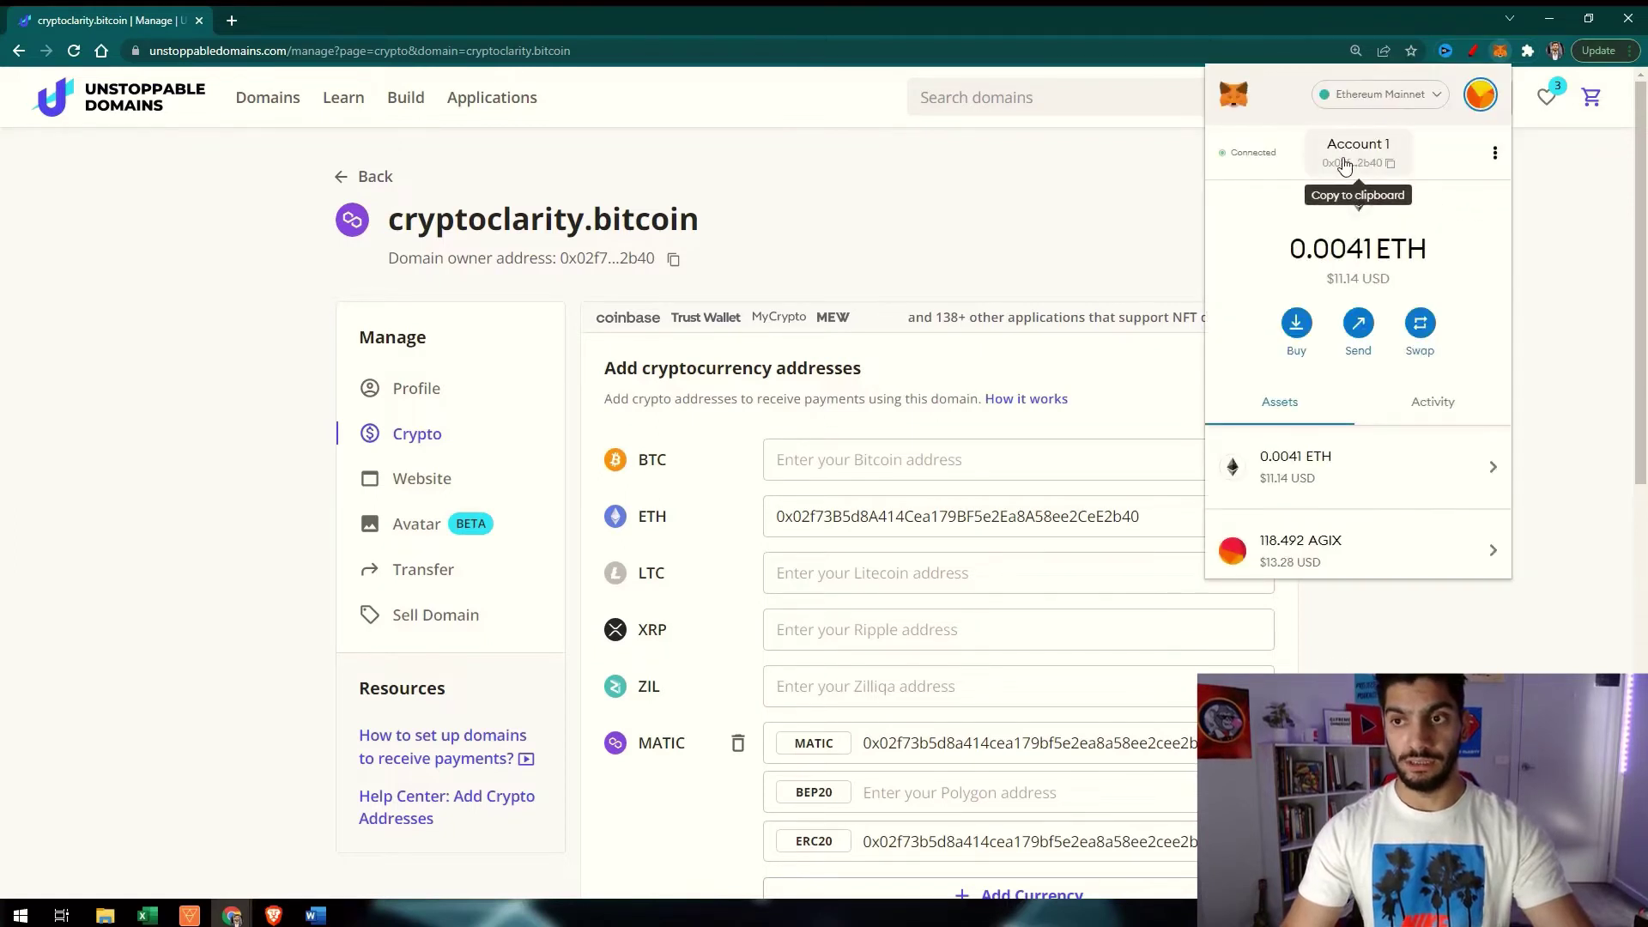
{"action": "left_click", "coordinate": [780, 639]}
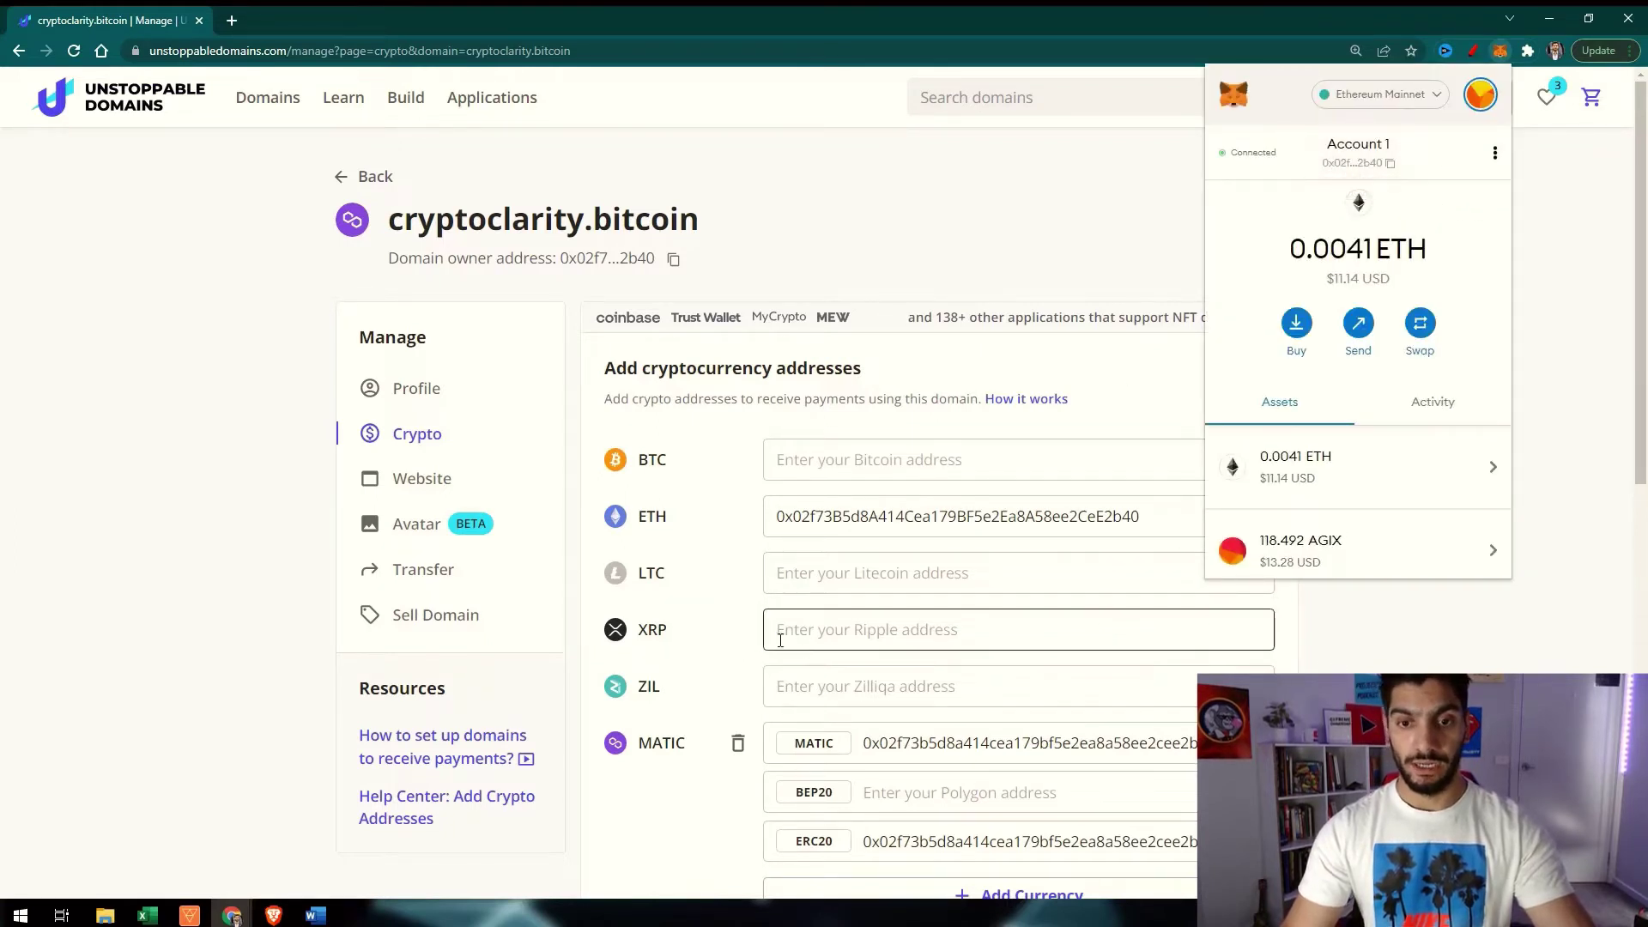
{"action": "left_click", "coordinate": [780, 639]}
Bring up the Add Currency dialog listing currencies like 1inch, AAVE and Cardano
{"action": "scroll", "coordinate": [780, 640], "scroll_direction": "down", "scroll_amount": 2}
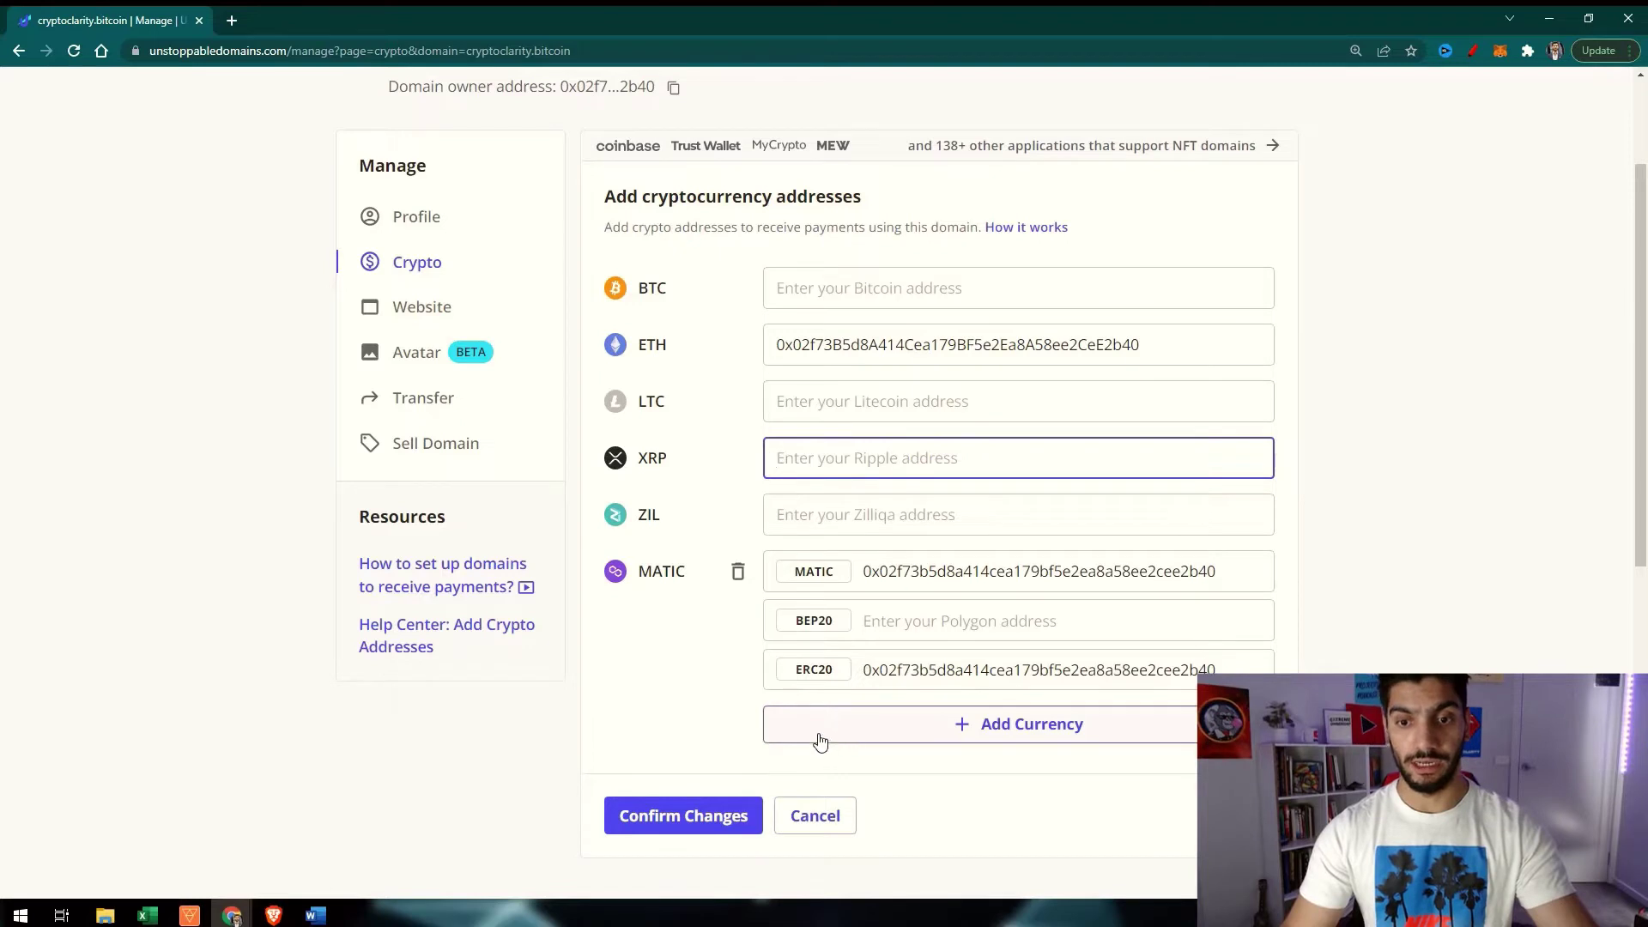
{"action": "left_click", "coordinate": [1024, 737]}
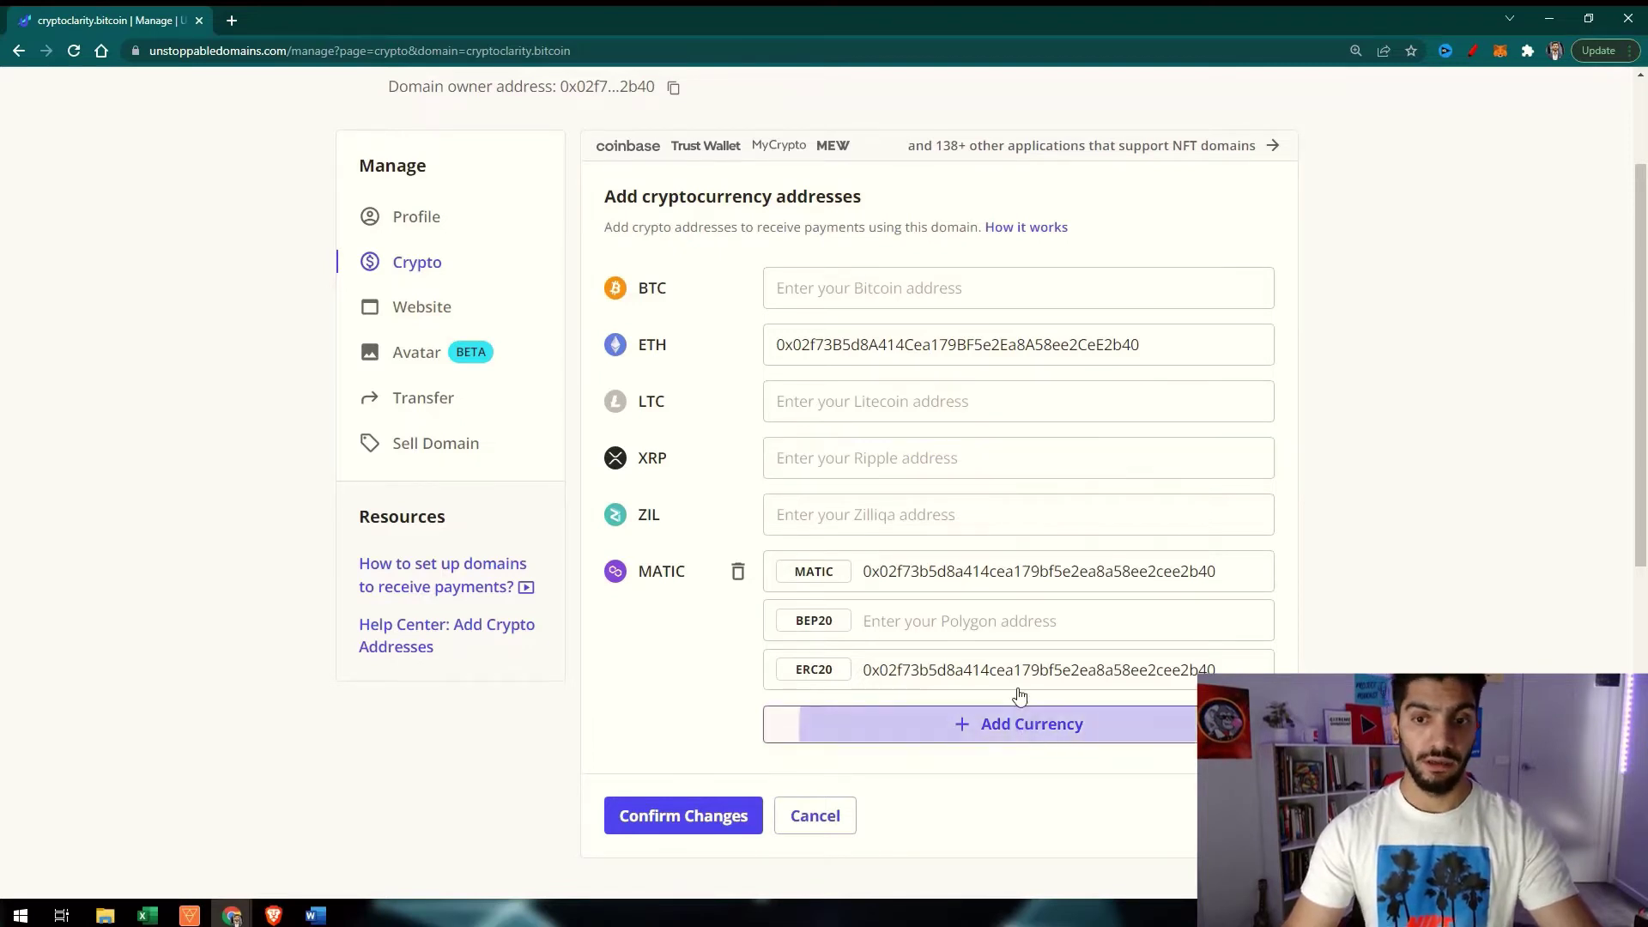
{"action": "scroll", "coordinate": [1122, 647], "scroll_direction": "down", "scroll_amount": 2}
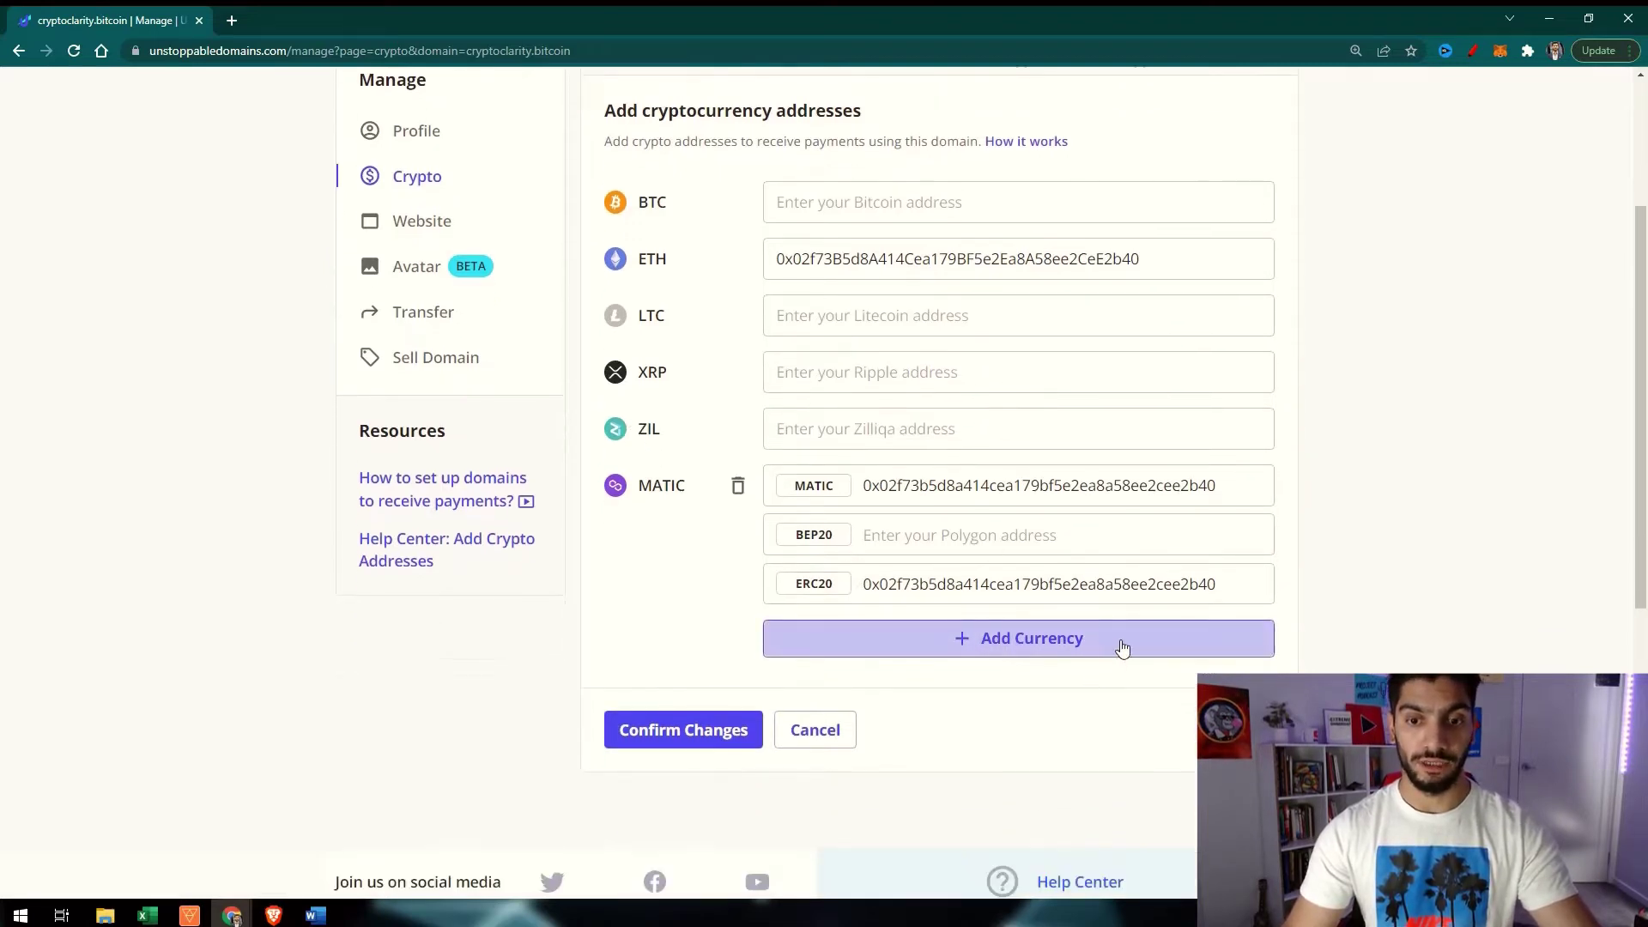
{"action": "left_click", "coordinate": [1068, 549]}
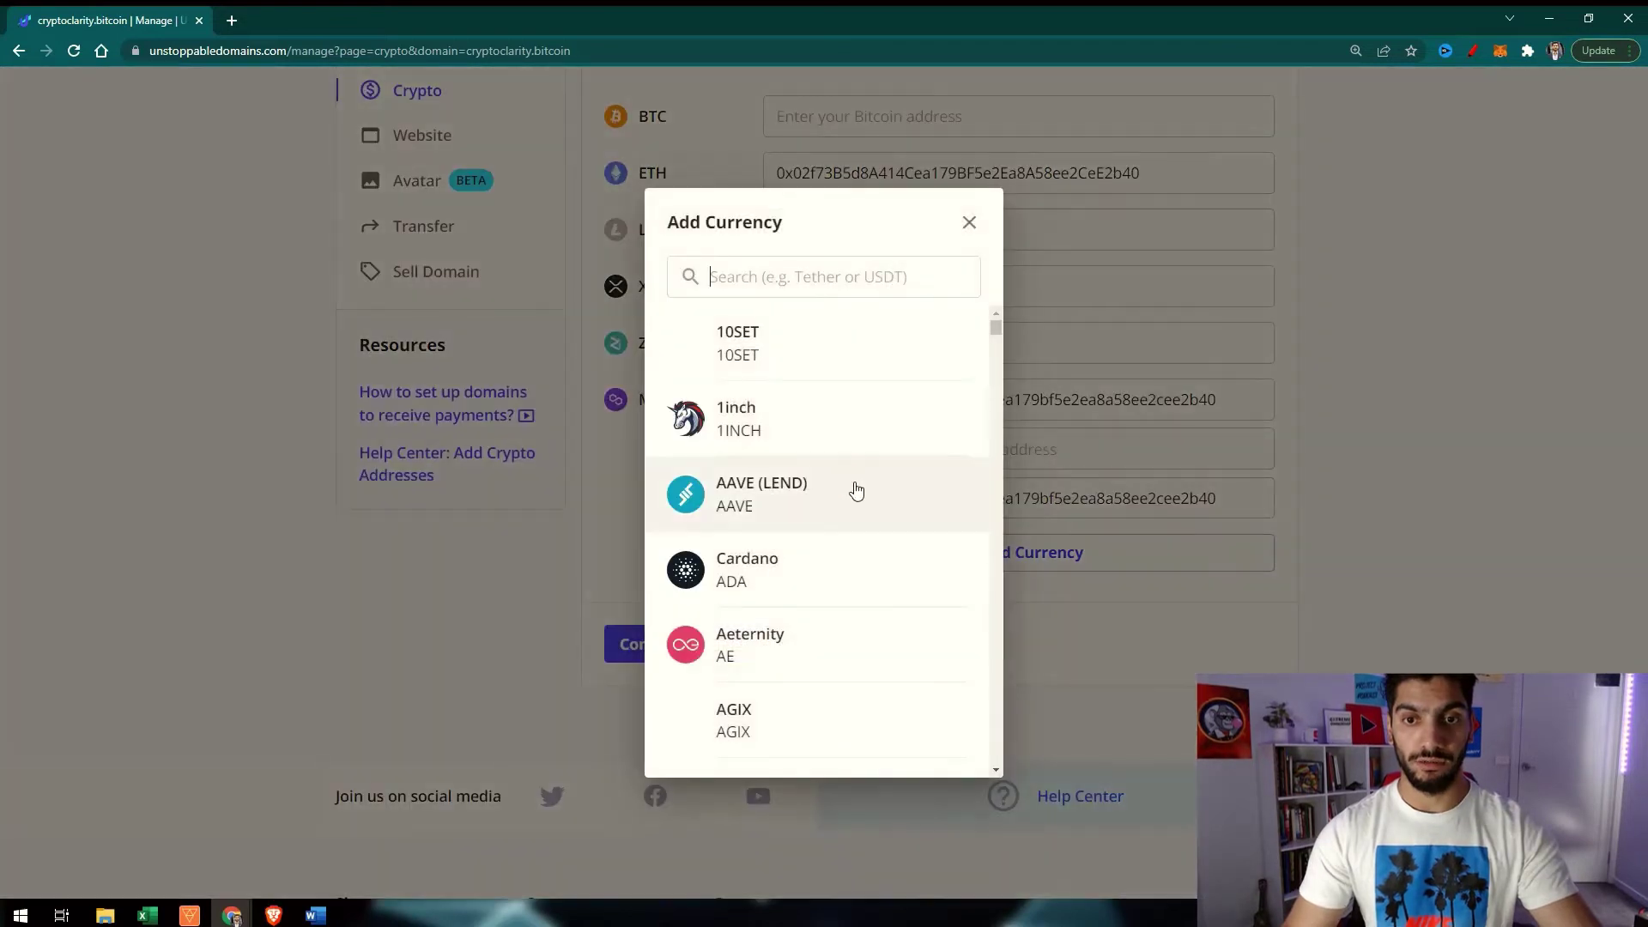
{"action": "scroll", "coordinate": [850, 490], "scroll_direction": "down", "scroll_amount": 1}
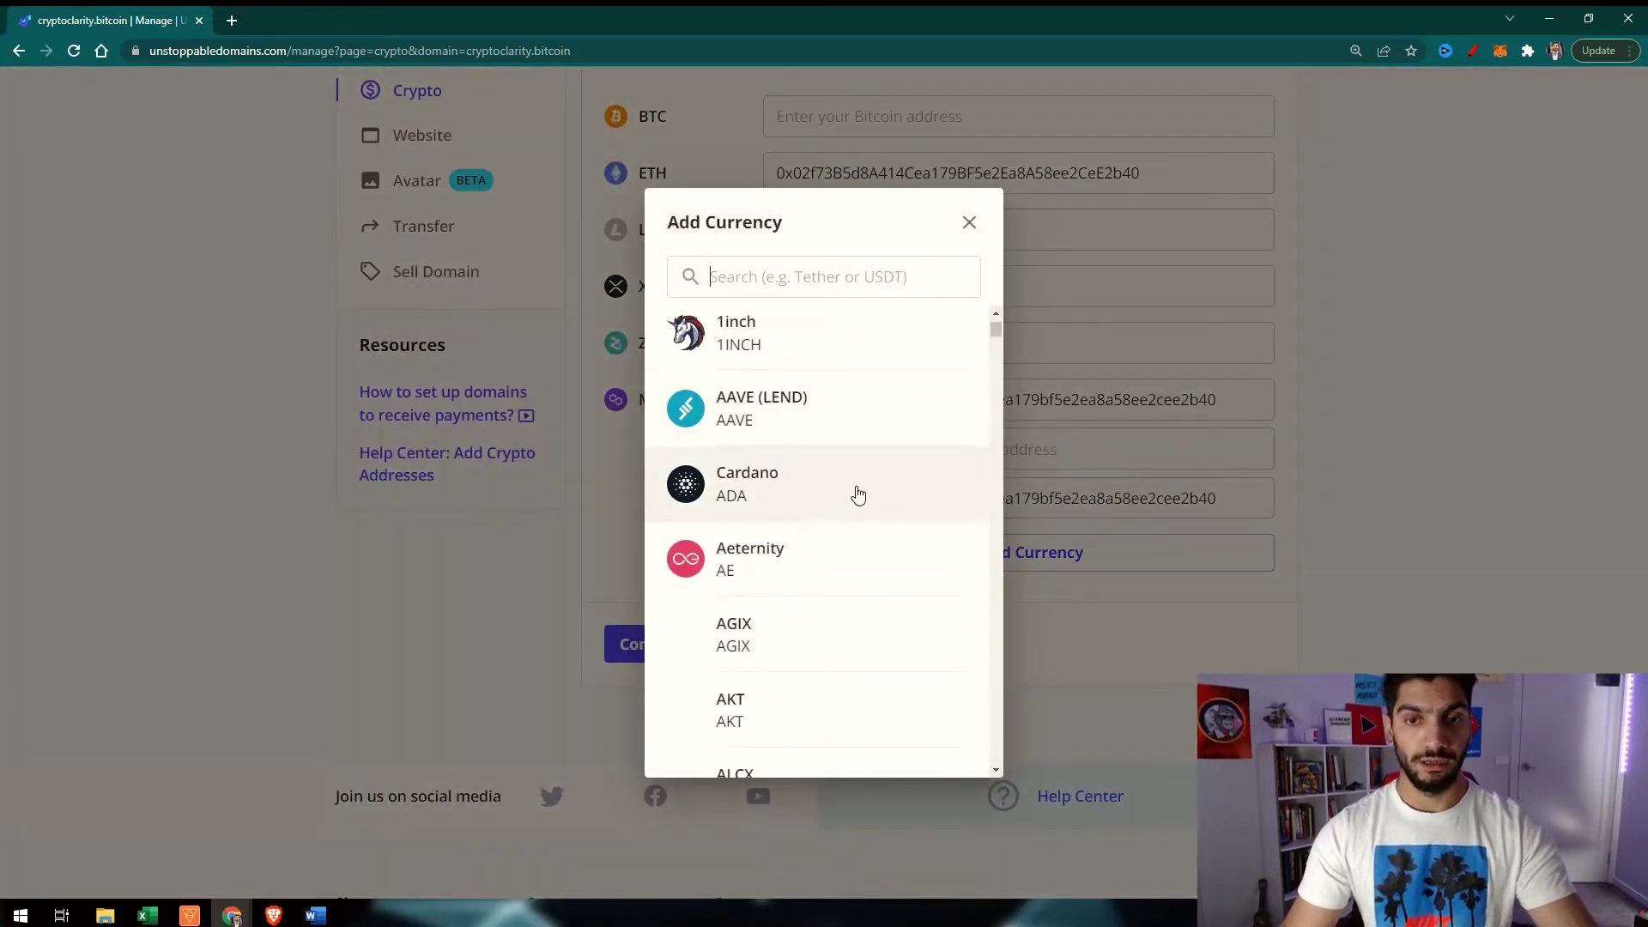
{"action": "scroll", "coordinate": [862, 507], "scroll_direction": "down", "scroll_amount": 5}
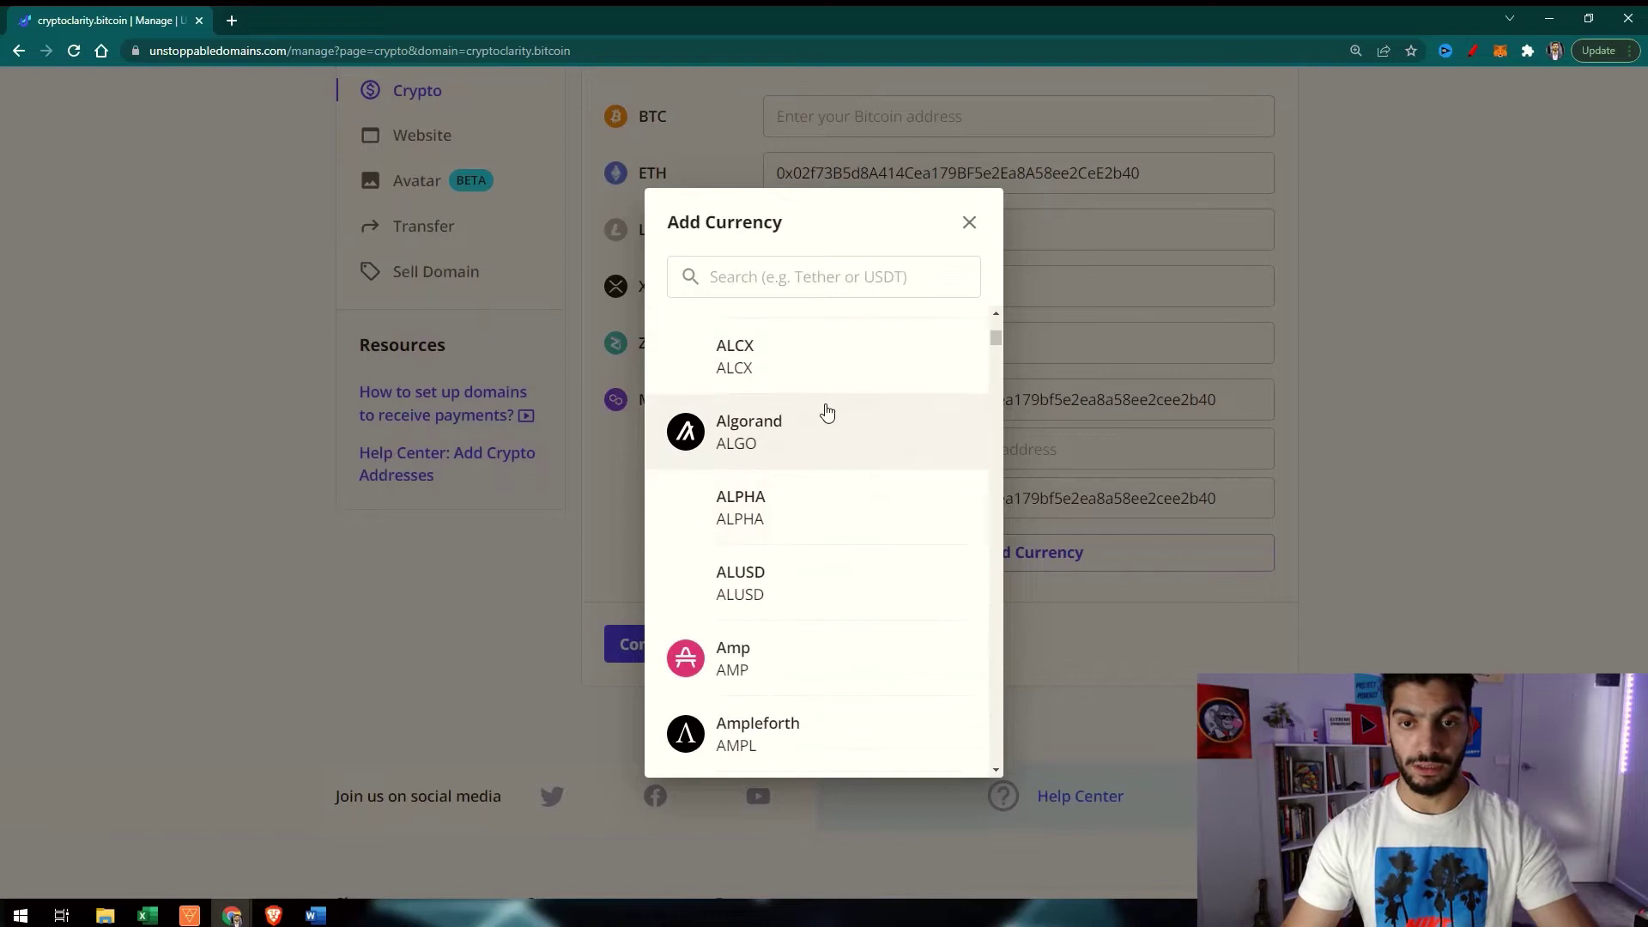
{"action": "scroll", "coordinate": [825, 421], "scroll_direction": "down", "scroll_amount": 10}
{"action": "scroll", "coordinate": [806, 455], "scroll_direction": "down", "scroll_amount": 5}
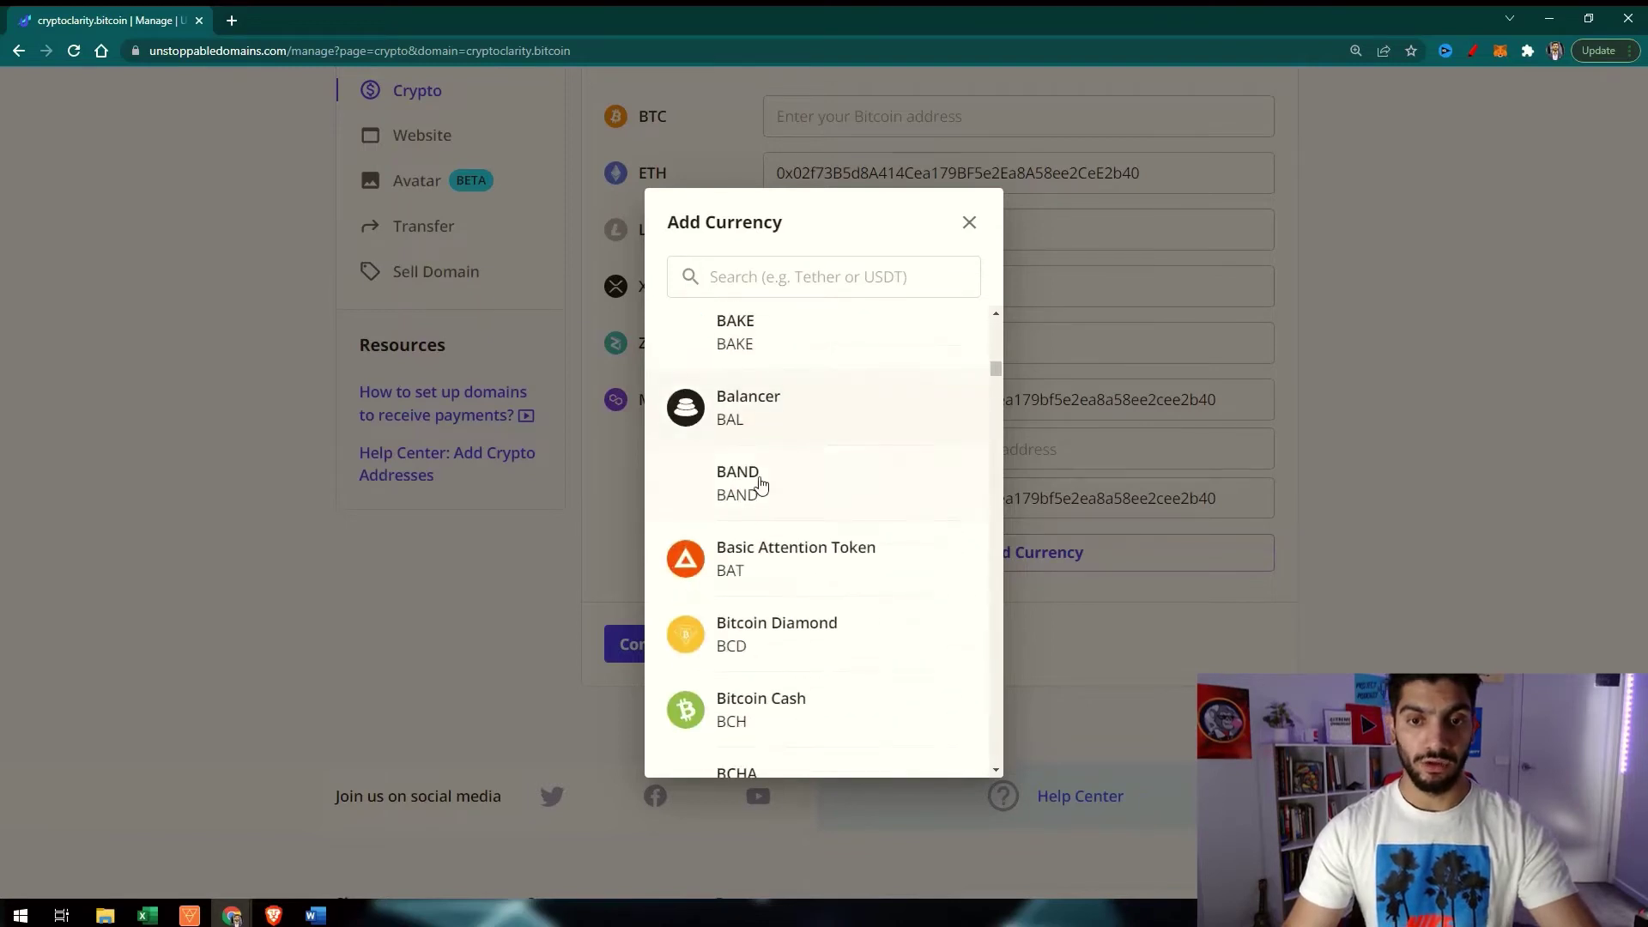
{"action": "left_click", "coordinate": [977, 220]}
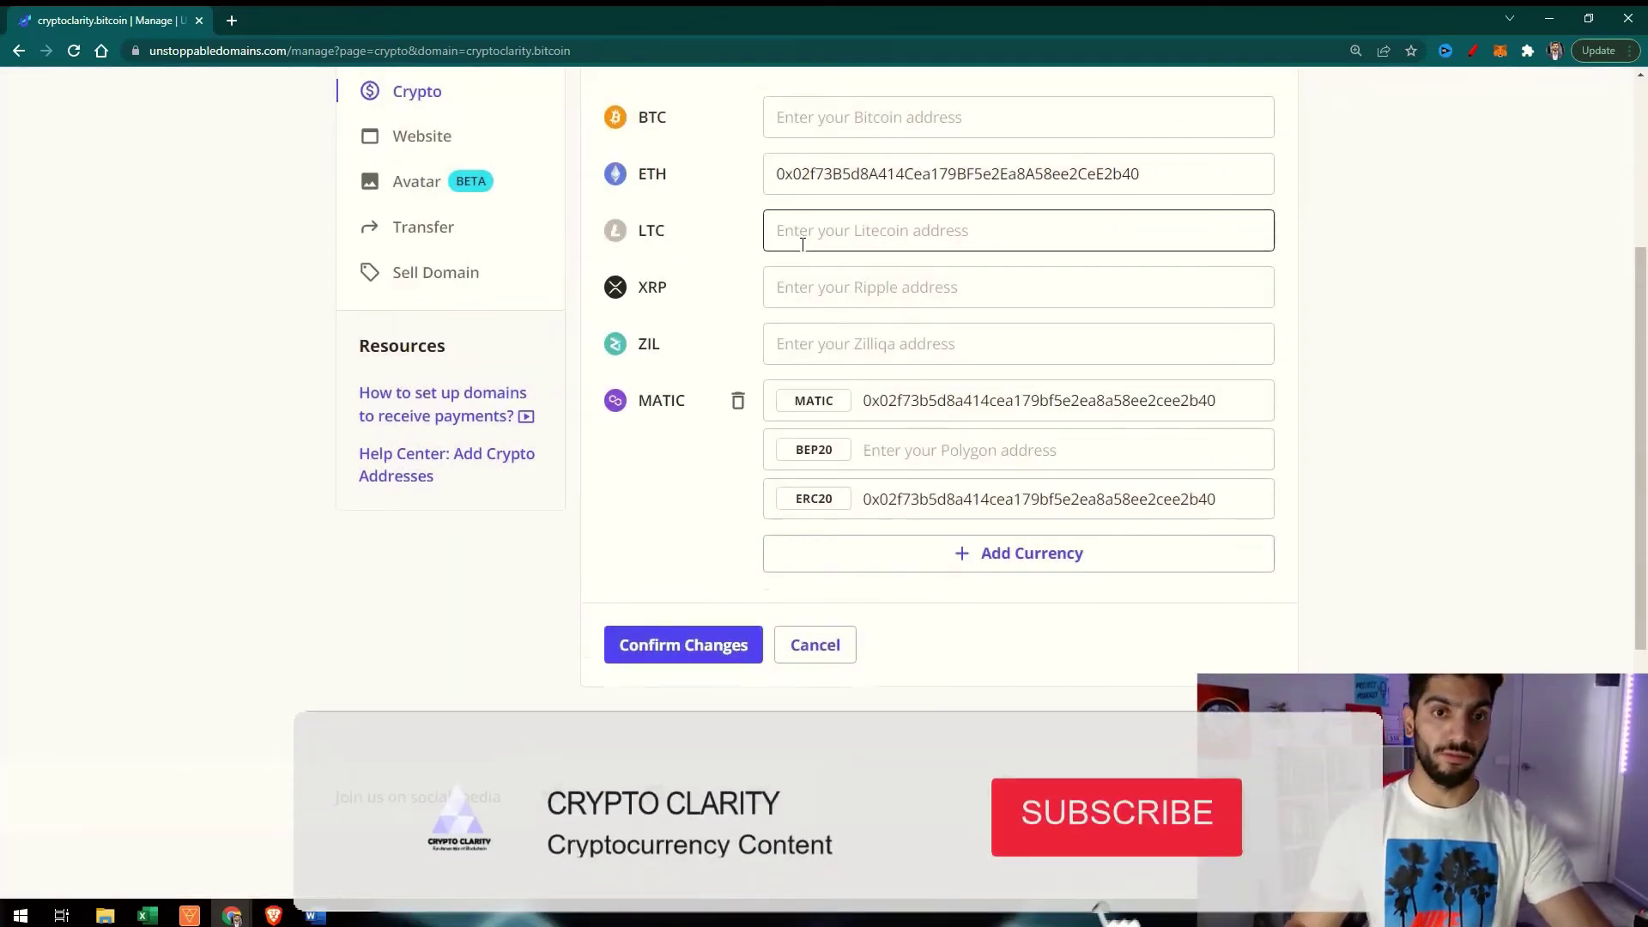
{"action": "scroll", "coordinate": [807, 240], "scroll_direction": "up", "scroll_amount": 4}
{"action": "scroll", "coordinate": [802, 246], "scroll_direction": "up", "scroll_amount": 1}
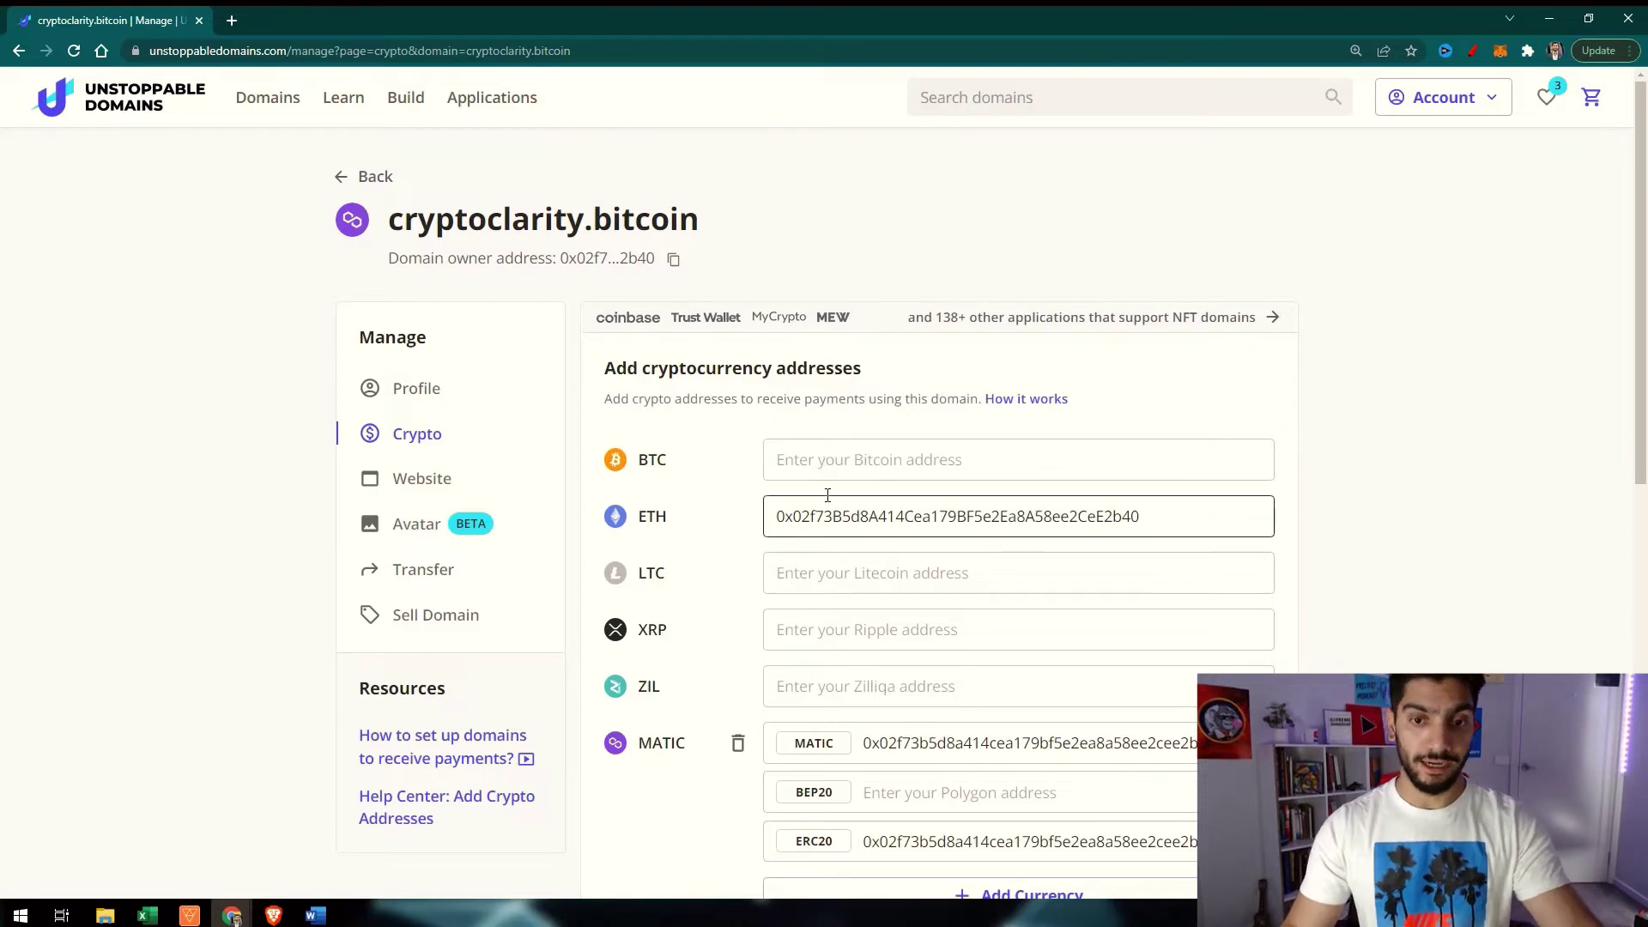
{"action": "scroll", "coordinate": [832, 583], "scroll_direction": "down", "scroll_amount": 2}
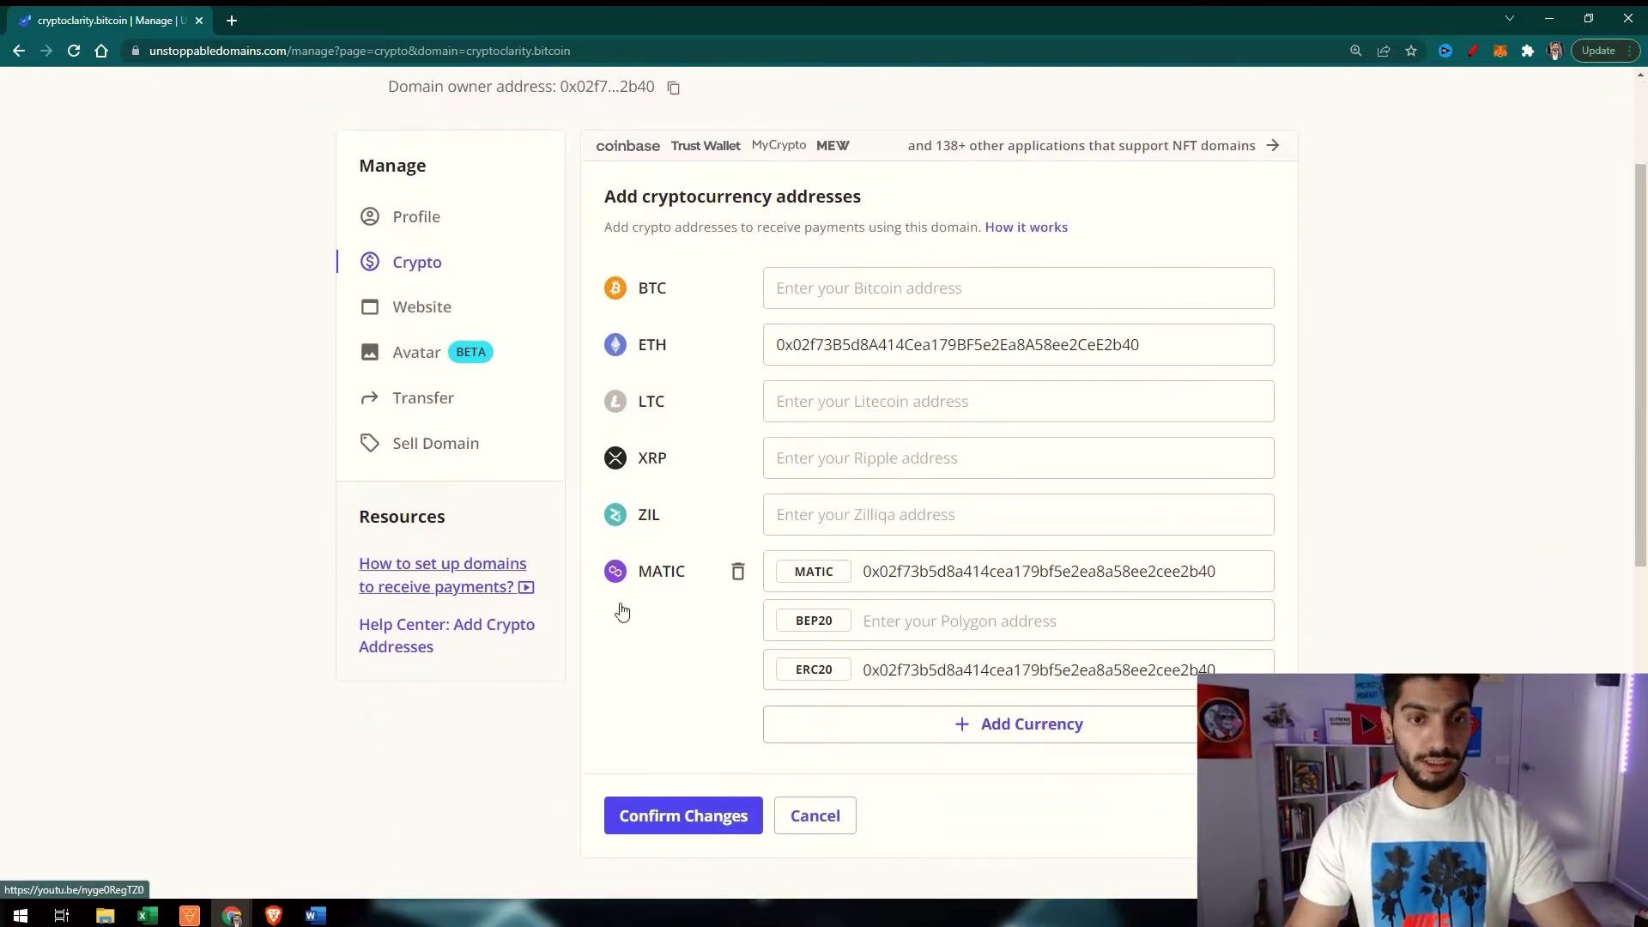
Confirm the ETH and MATIC record changes and sign them with MetaMask
{"action": "left_click", "coordinate": [715, 829]}
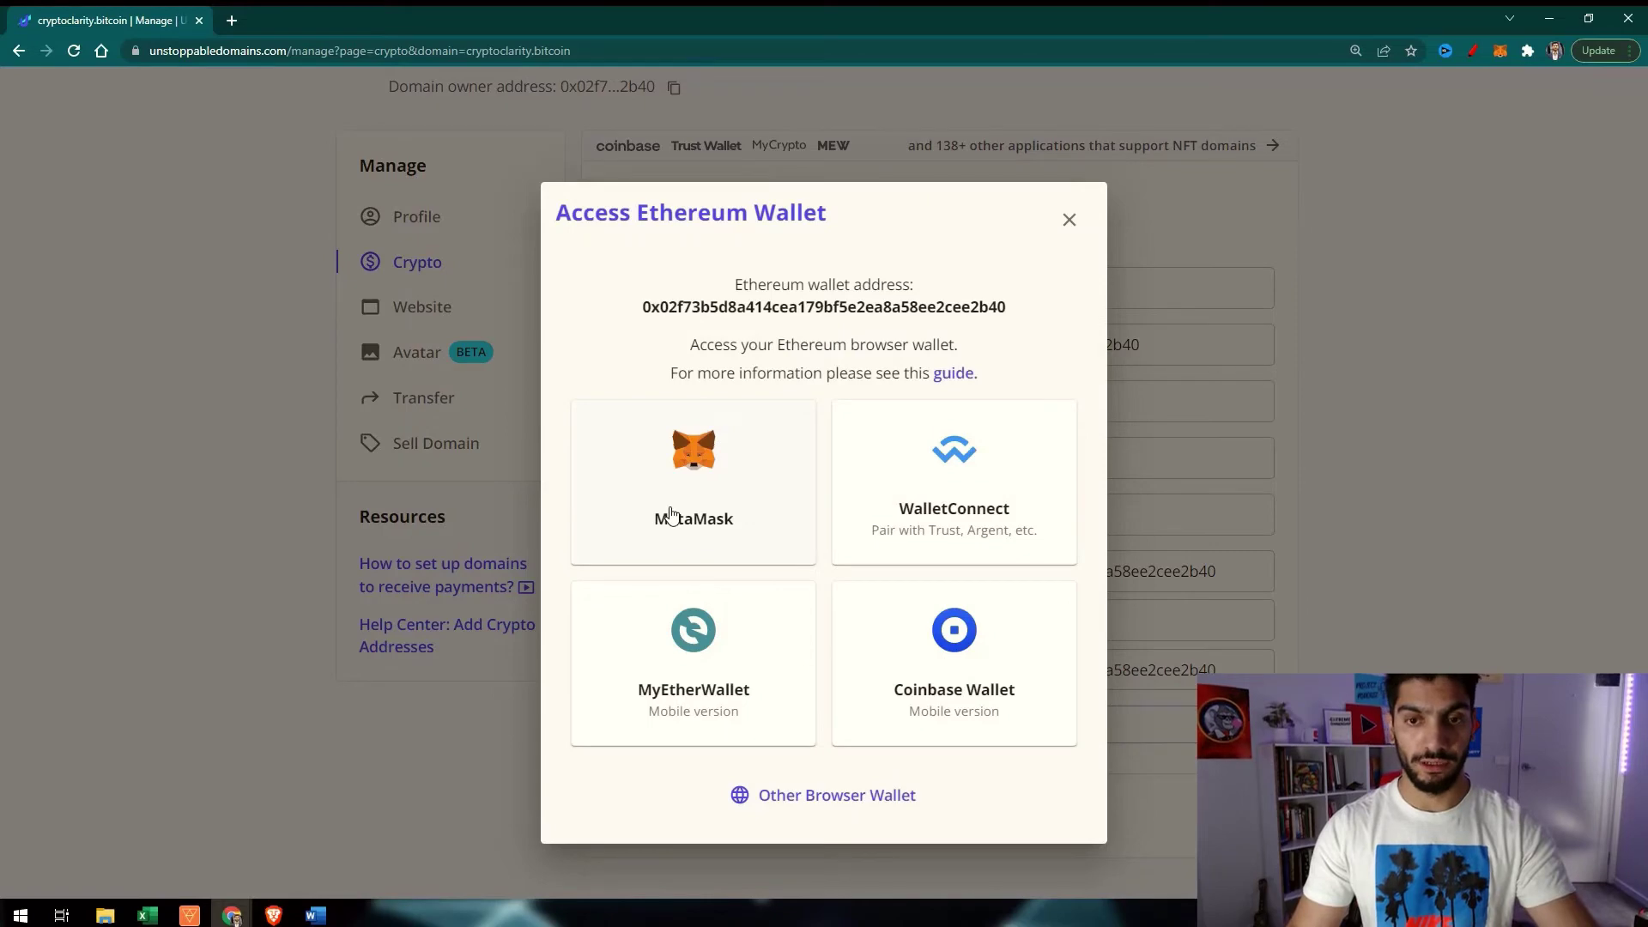
{"action": "left_click", "coordinate": [672, 515]}
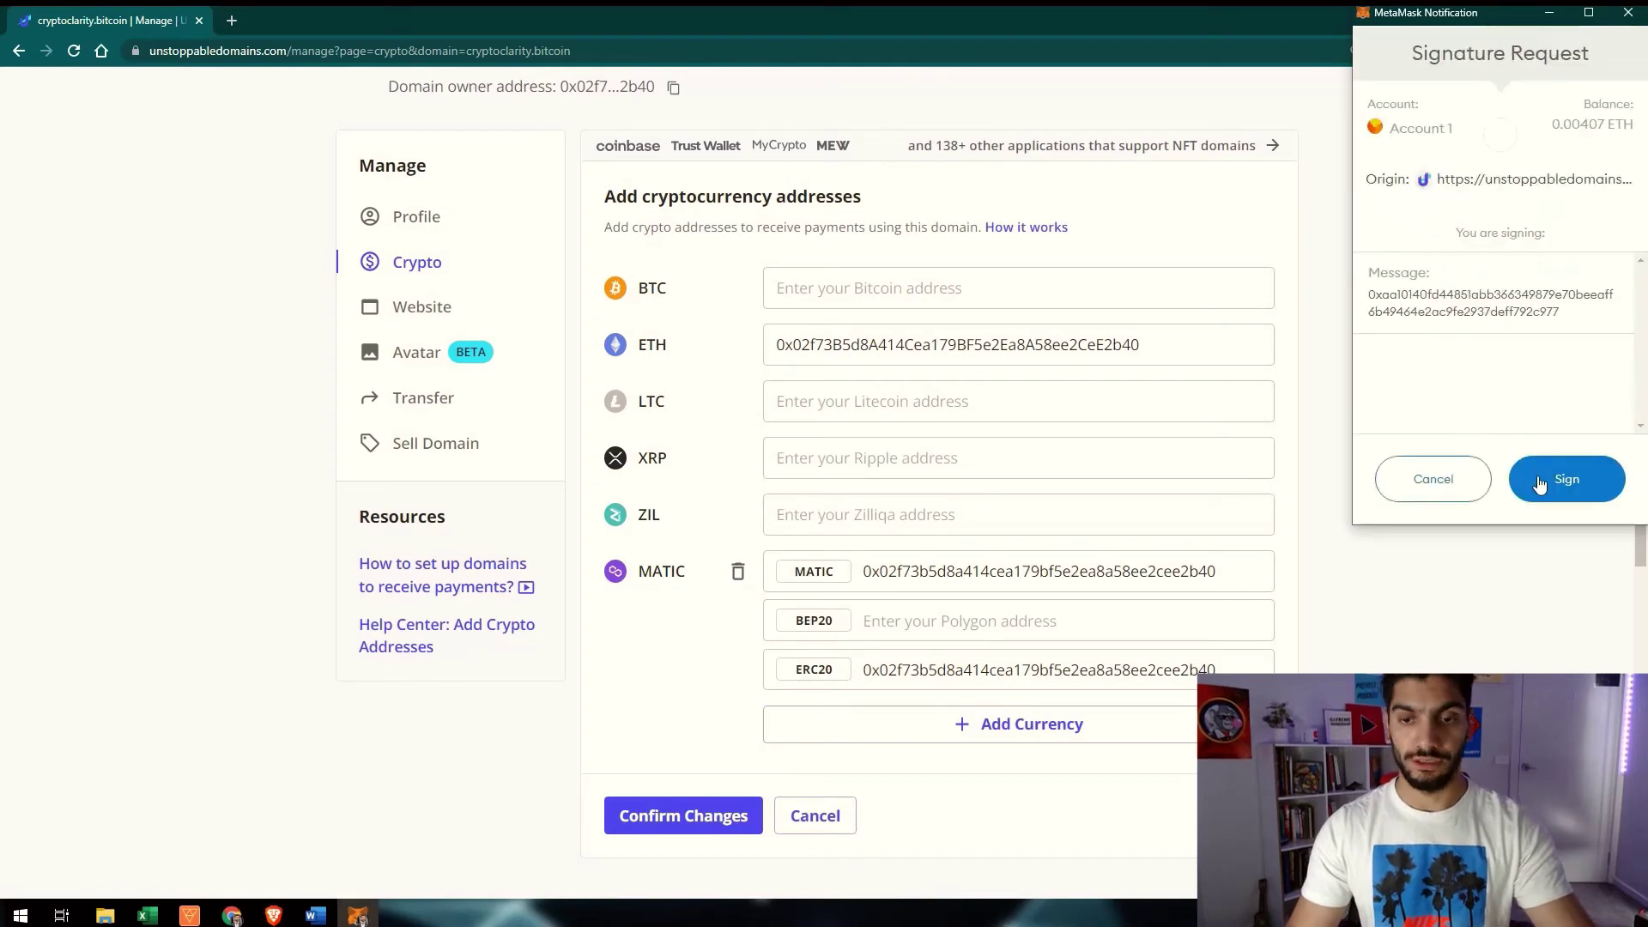
{"action": "left_click", "coordinate": [1568, 480]}
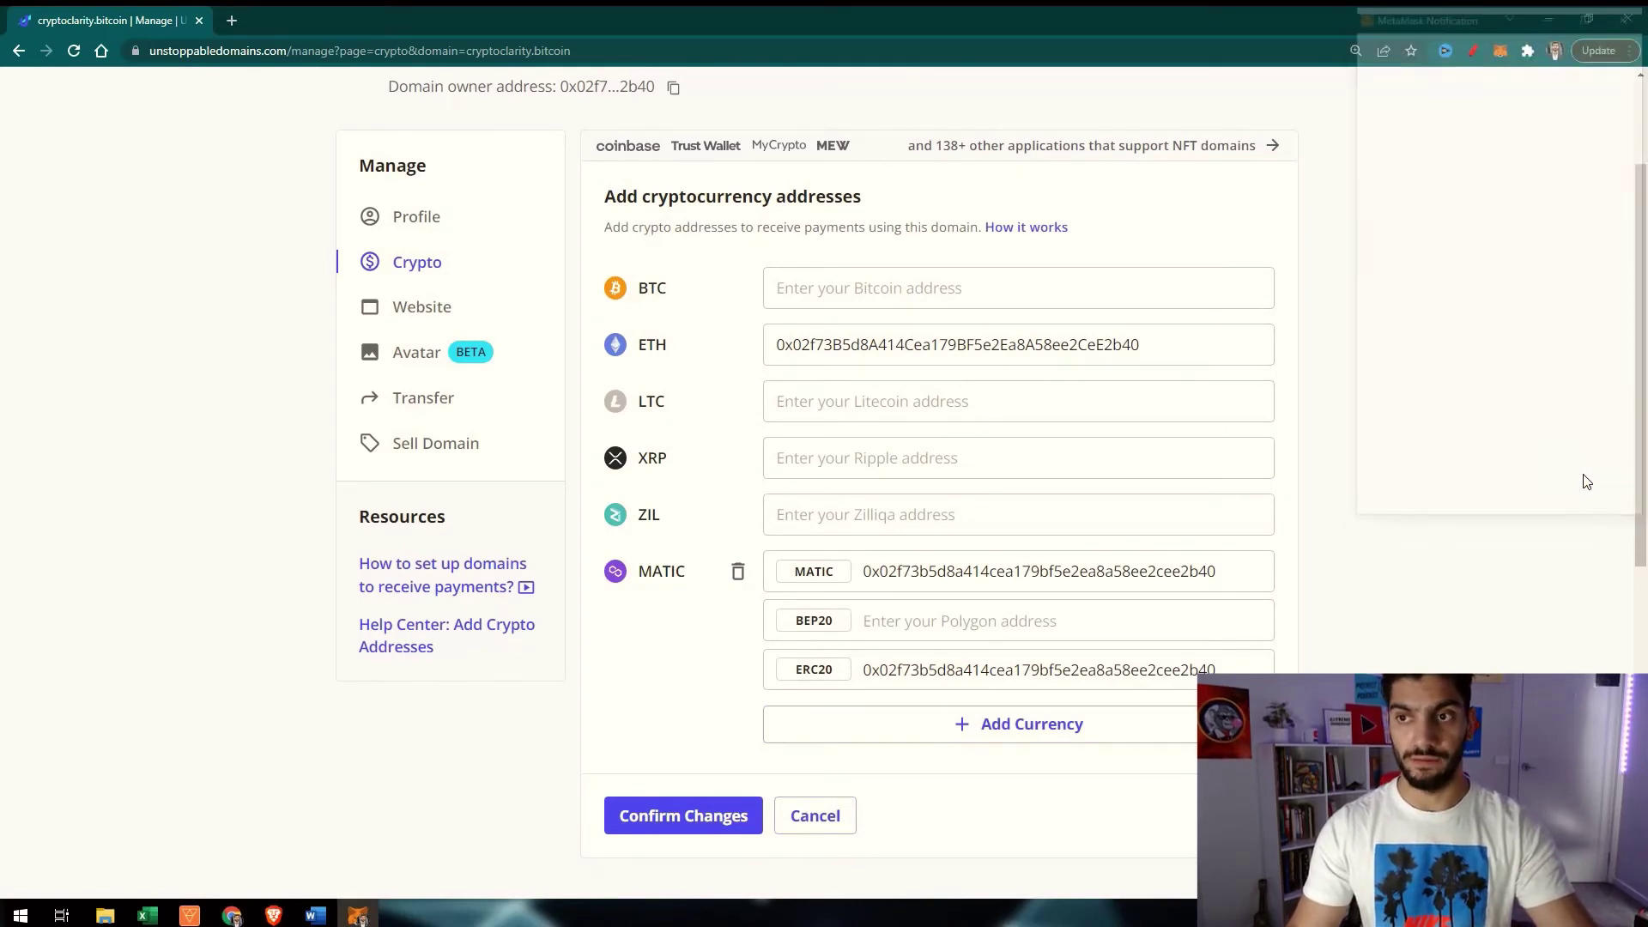
{"action": "scroll", "coordinate": [944, 434], "scroll_direction": "up", "scroll_amount": 2}
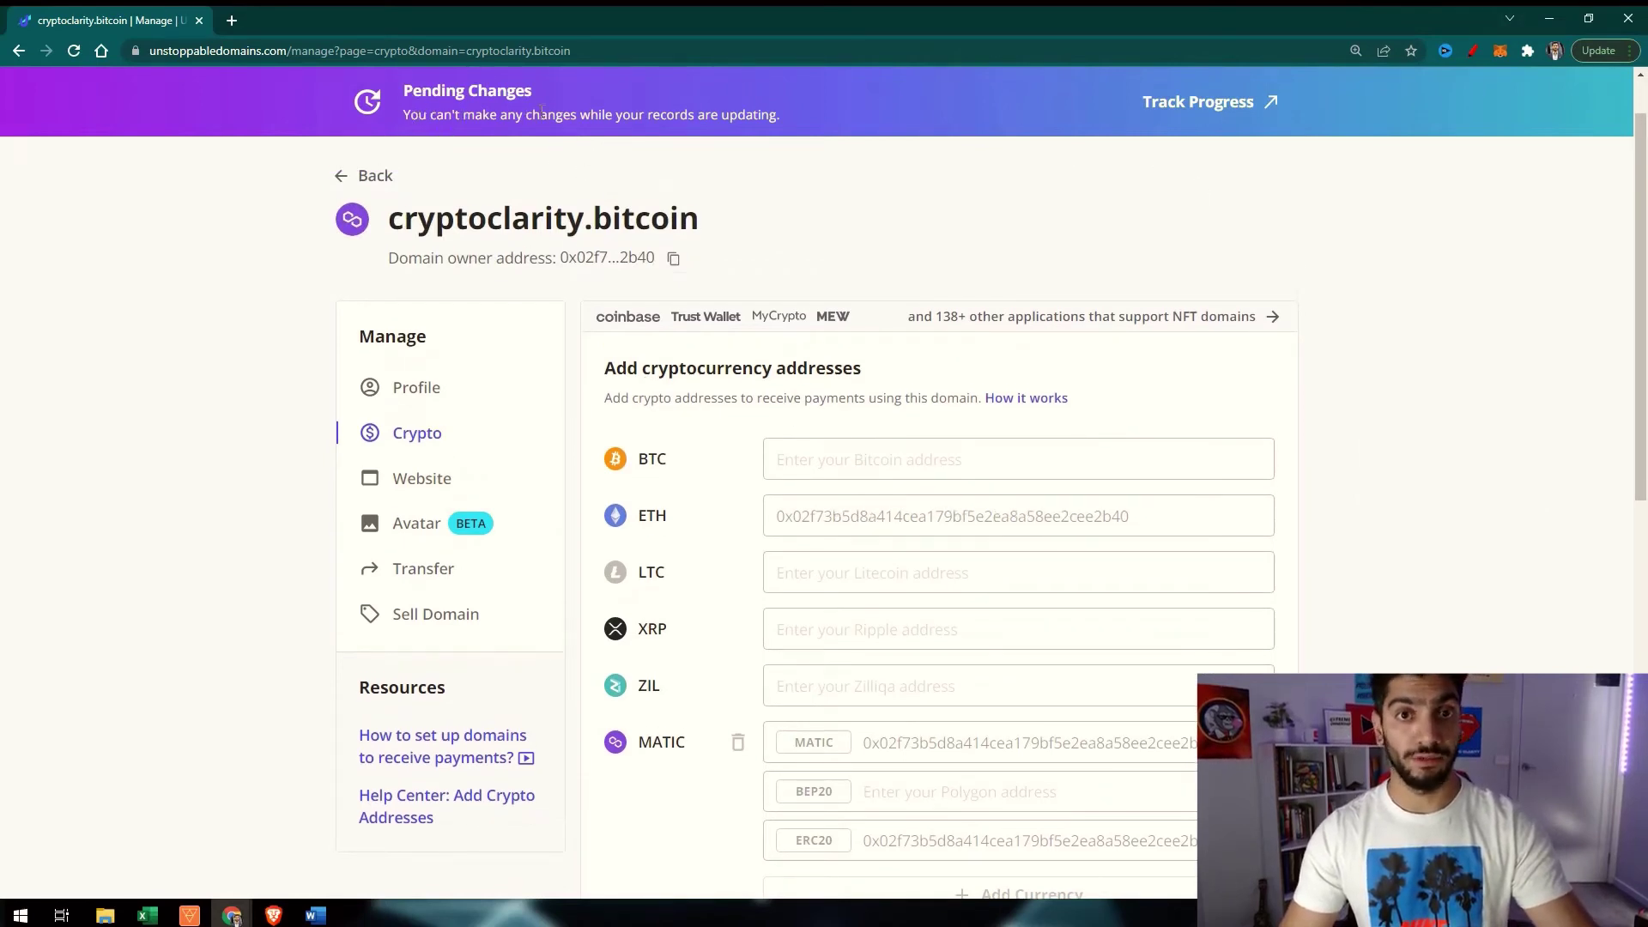
Track the pending Update Records transaction on the My Transactions page
{"action": "left_click", "coordinate": [1245, 105]}
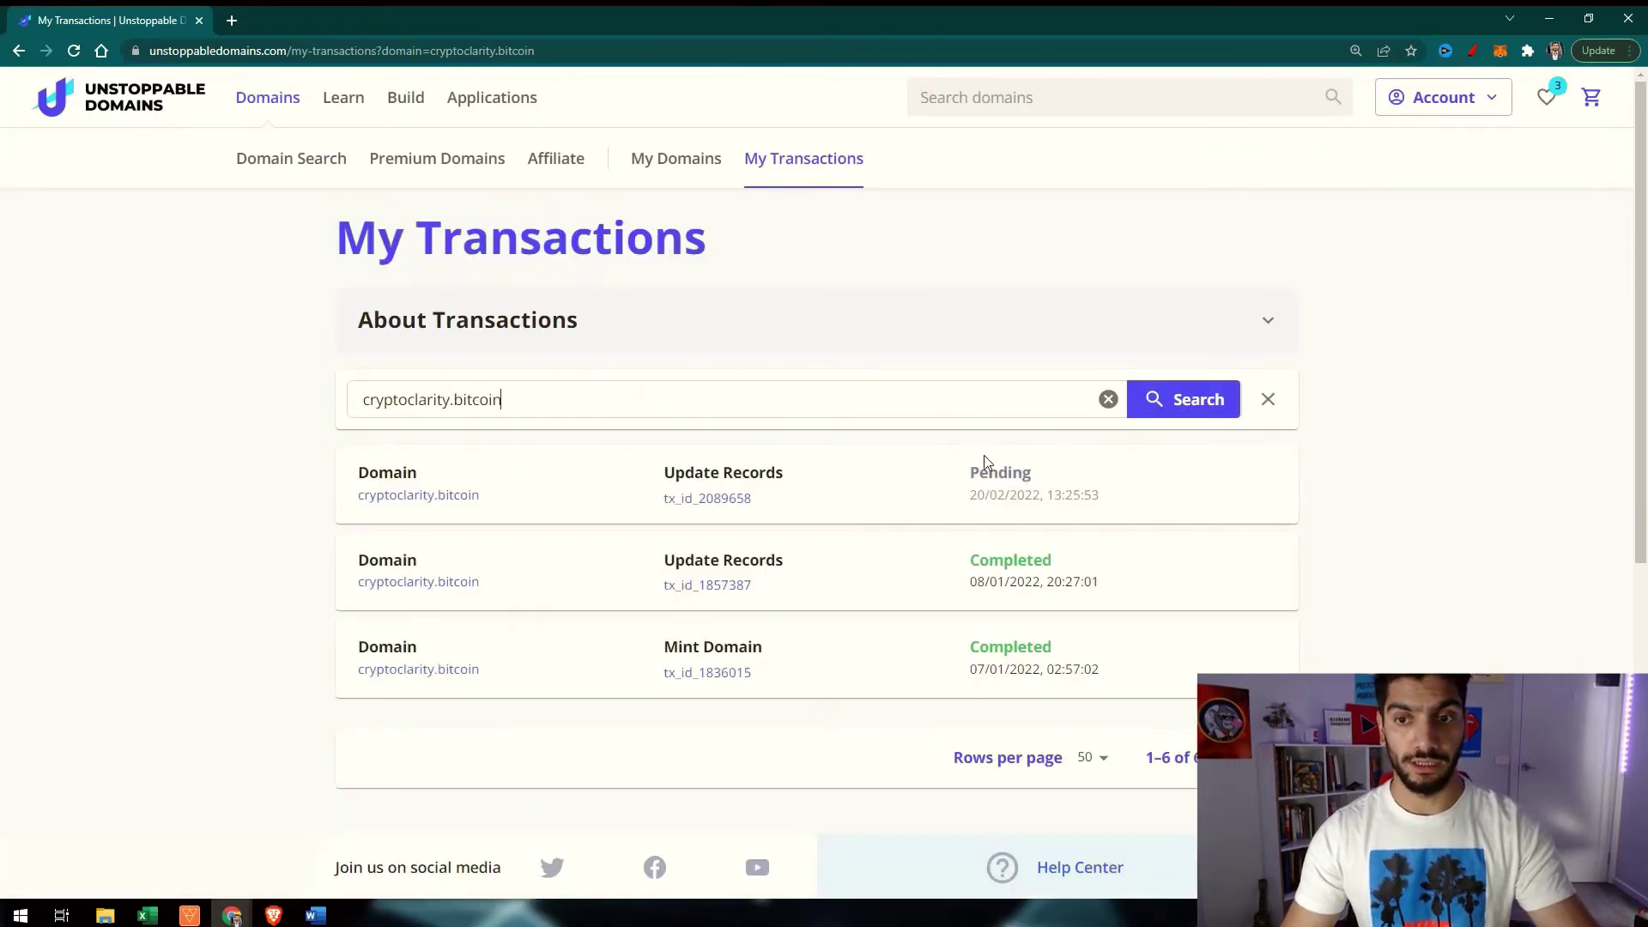
{"action": "scroll", "coordinate": [1006, 515], "scroll_direction": "down", "scroll_amount": 1}
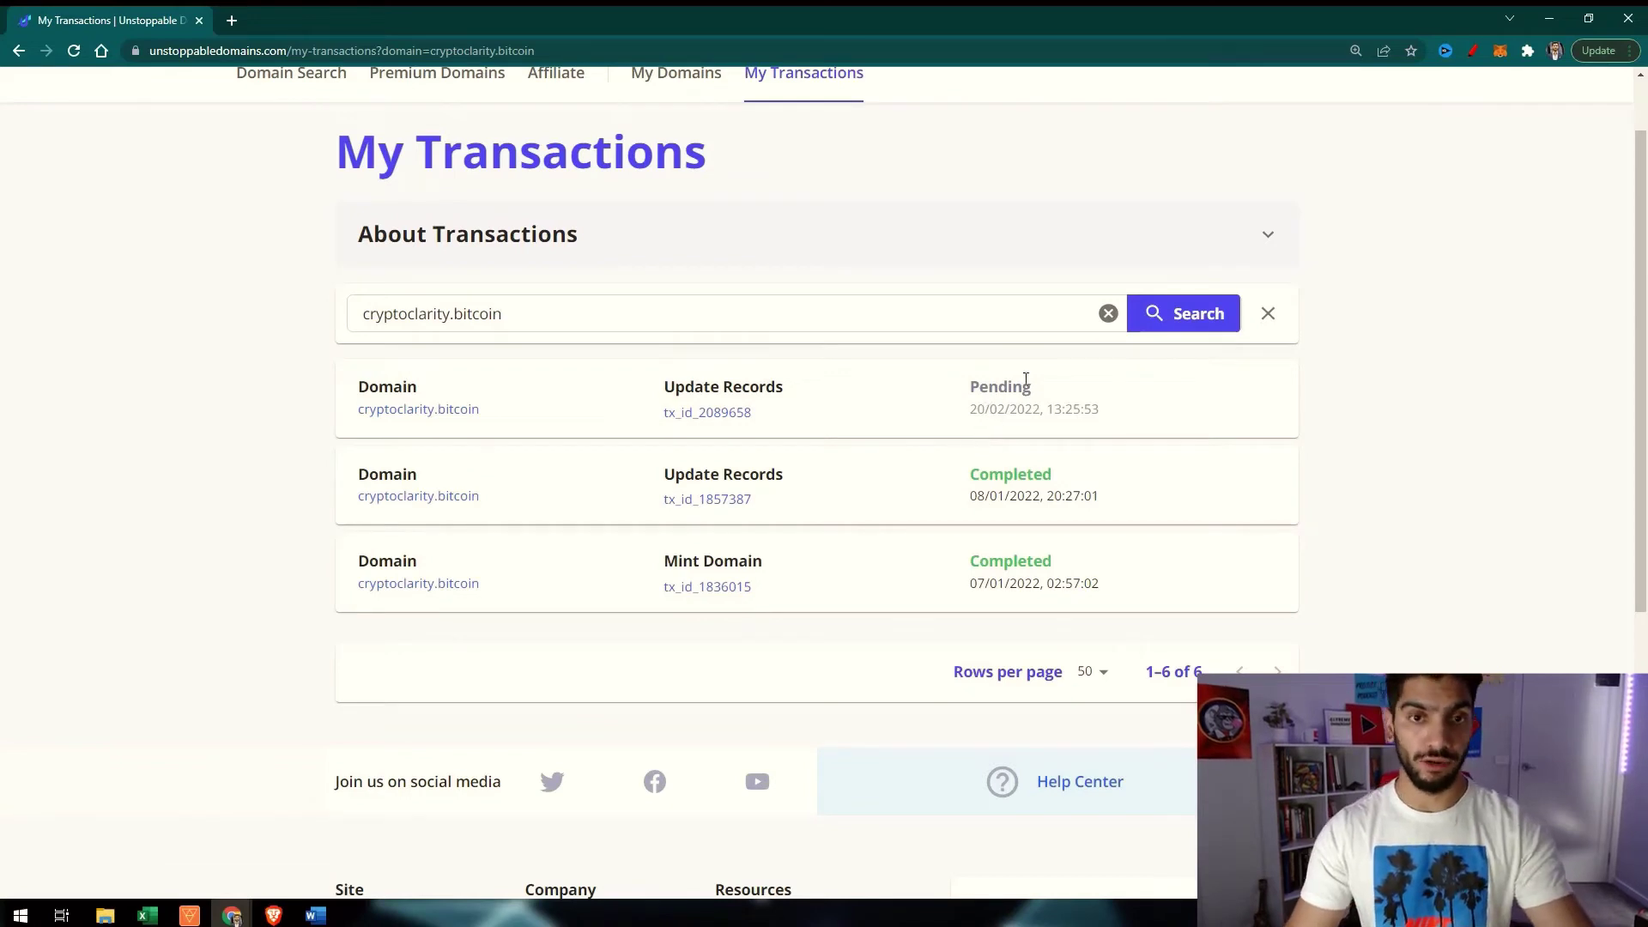
{"action": "scroll", "coordinate": [764, 361], "scroll_direction": "up", "scroll_amount": 1}
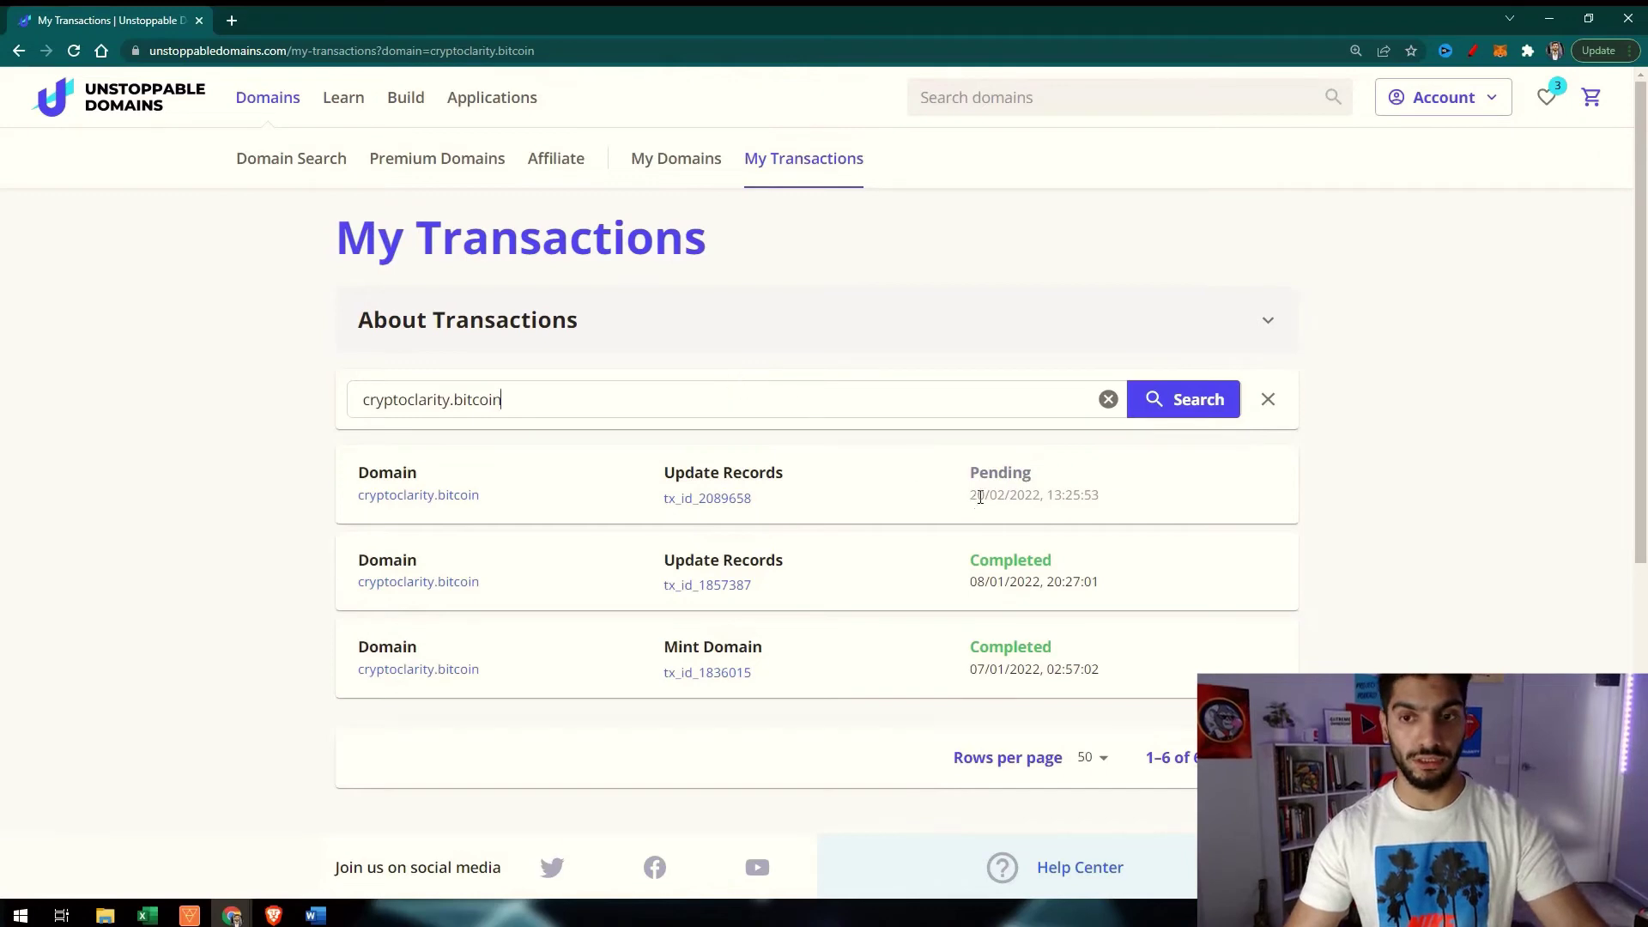
{"action": "left_click", "coordinate": [717, 512]}
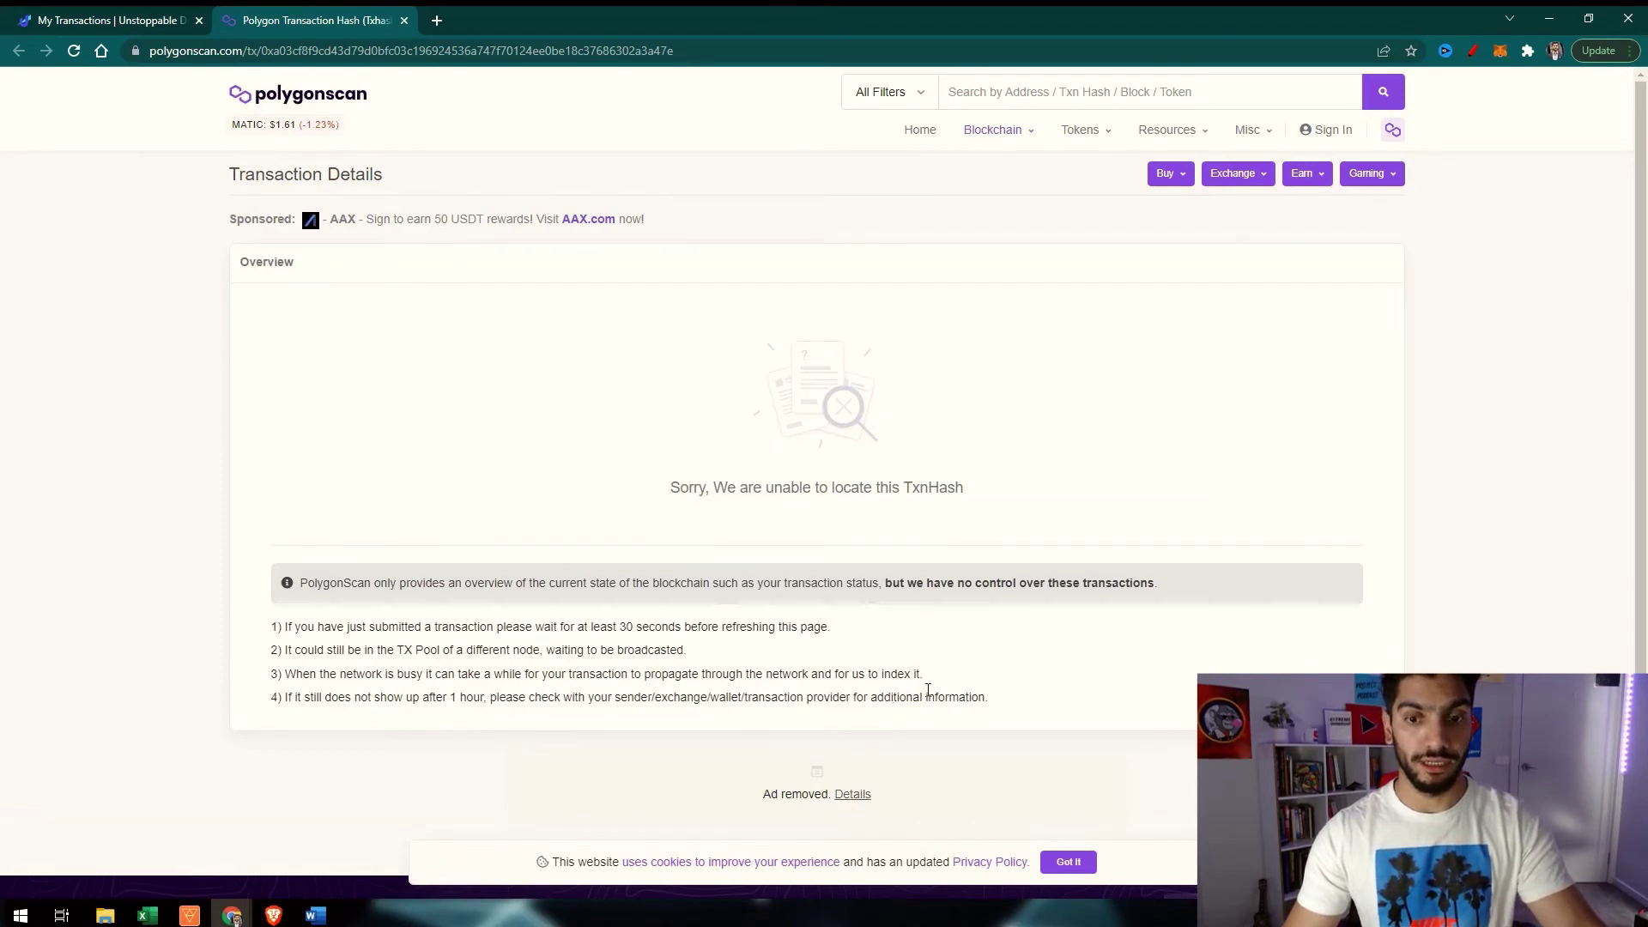
{"action": "scroll", "coordinate": [928, 690], "scroll_direction": "down", "scroll_amount": 2}
{"action": "scroll", "coordinate": [945, 633], "scroll_direction": "up", "scroll_amount": 2}
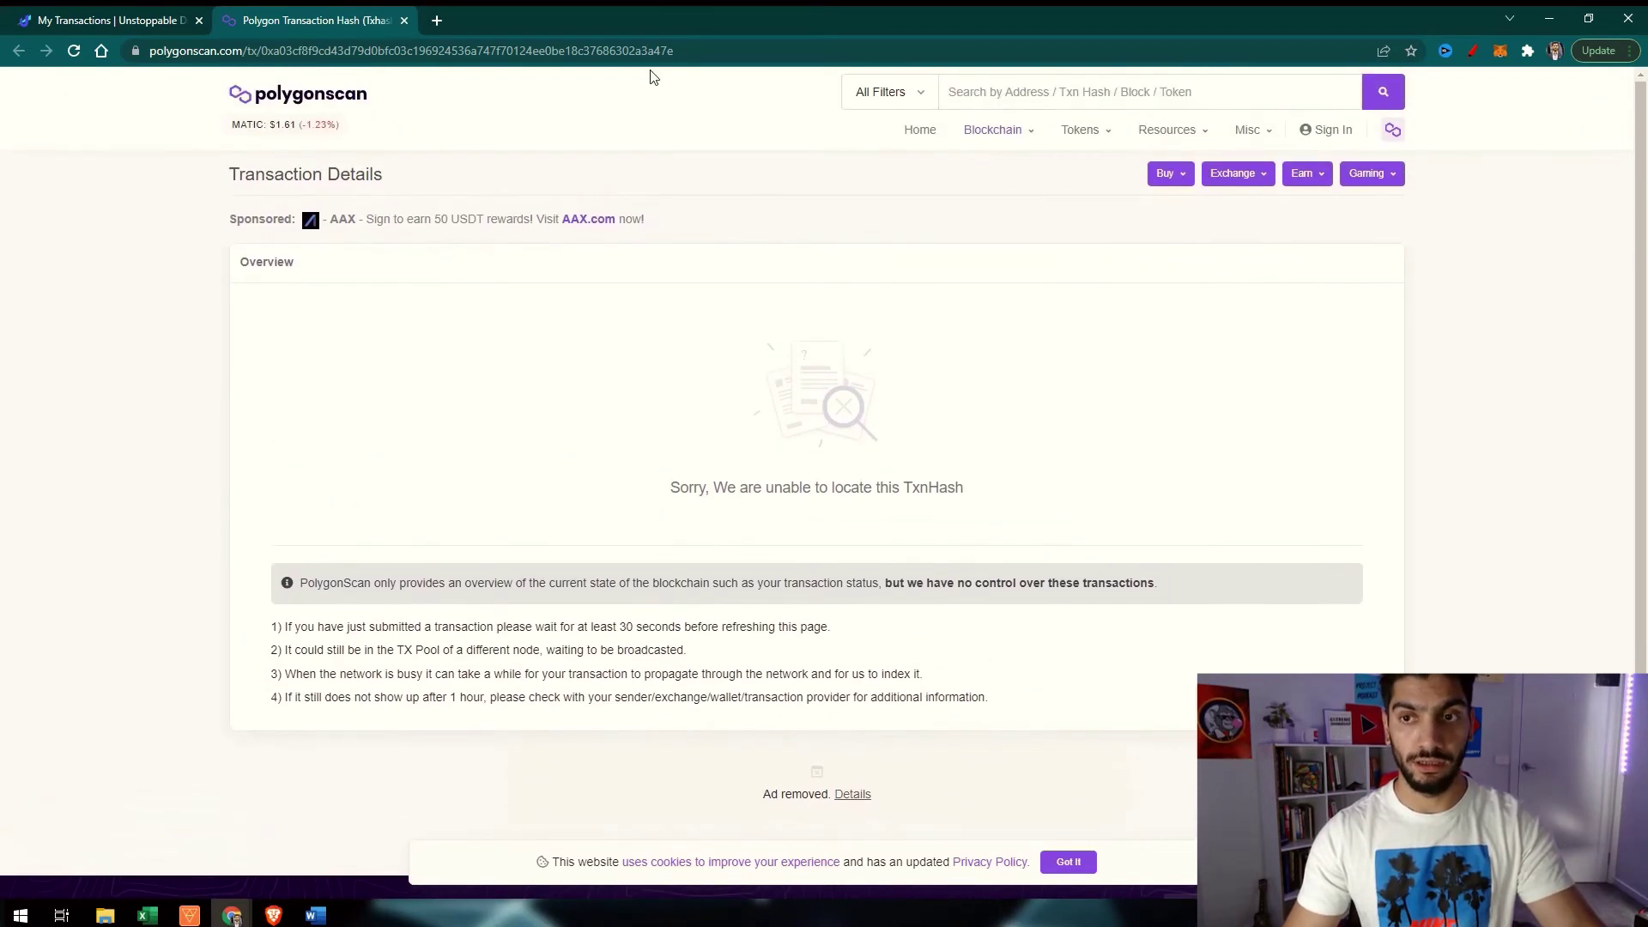
{"action": "left_click", "coordinate": [148, 15]}
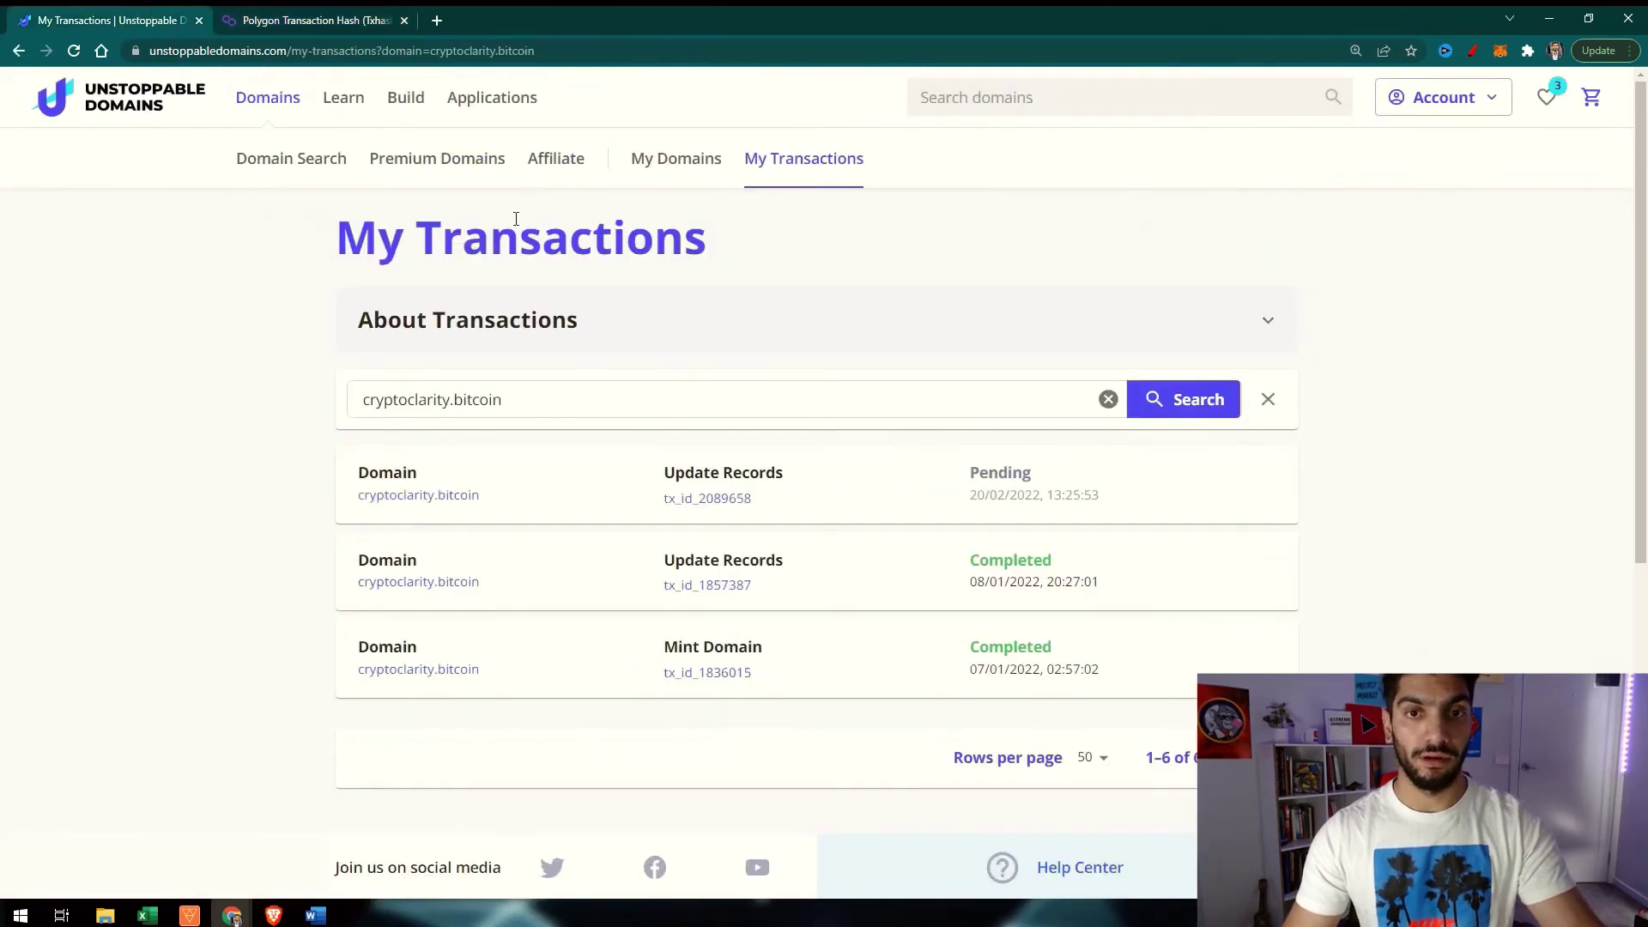
Go back via My Domains to cryptoclarity.bitcoin's Crypto address records
{"action": "left_click", "coordinate": [663, 172]}
{"action": "scroll", "coordinate": [705, 391], "scroll_direction": "down", "scroll_amount": 1}
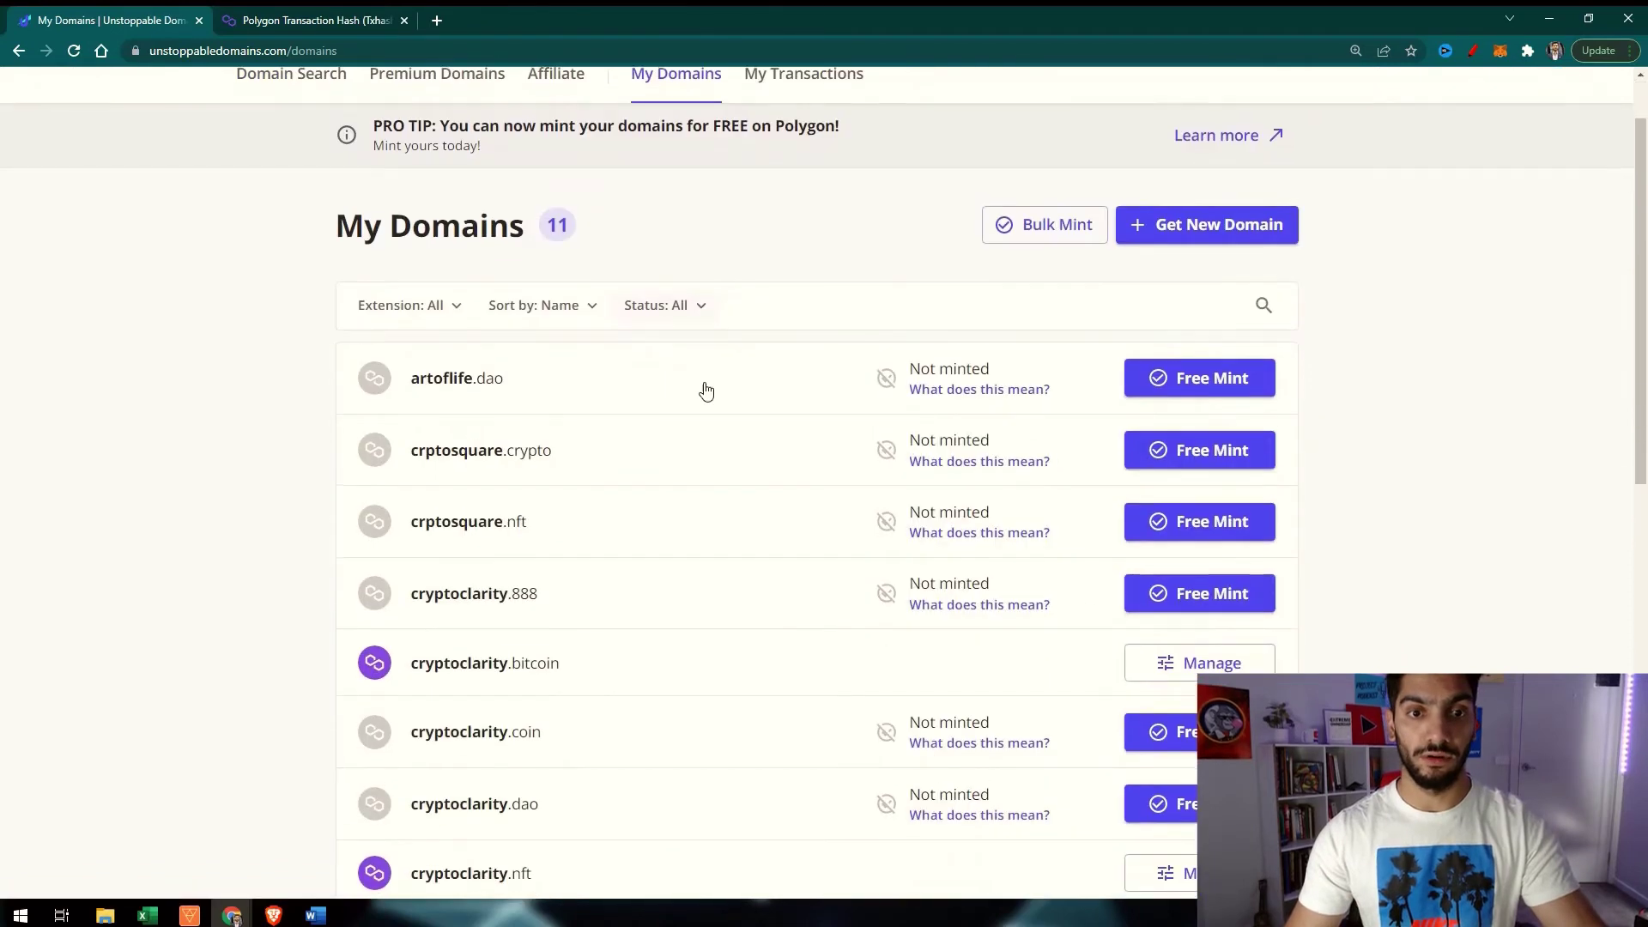
{"action": "scroll", "coordinate": [706, 391], "scroll_direction": "down", "scroll_amount": 2}
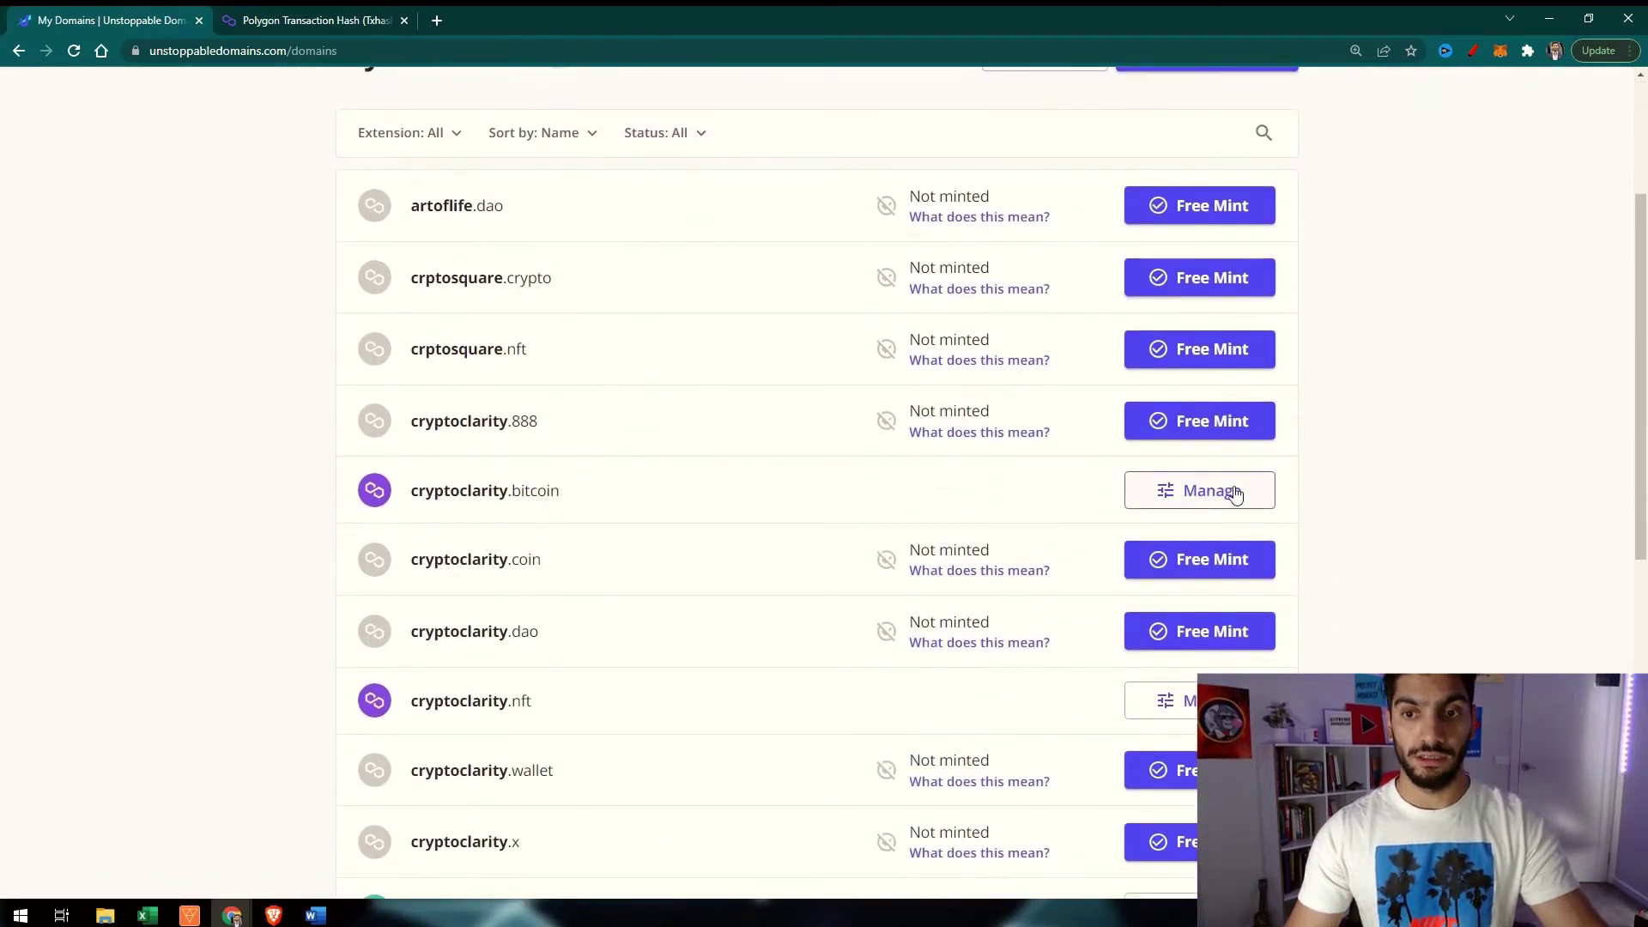
{"action": "left_click", "coordinate": [1235, 493]}
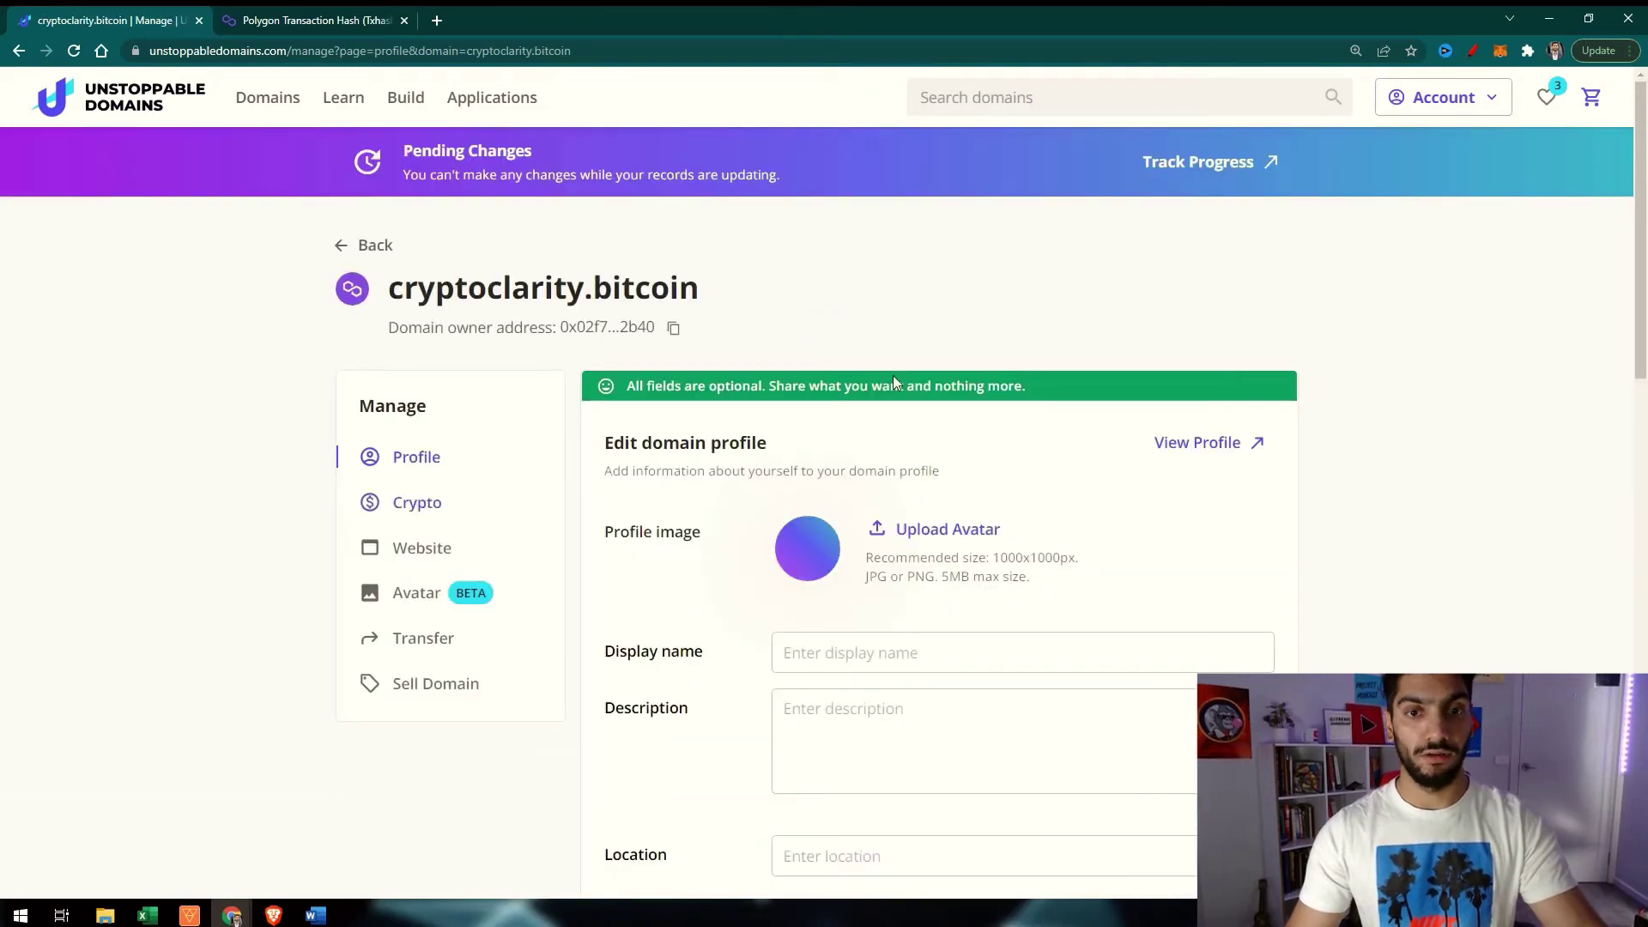
{"action": "left_click", "coordinate": [396, 512]}
{"action": "scroll", "coordinate": [889, 575], "scroll_direction": "down", "scroll_amount": 4}
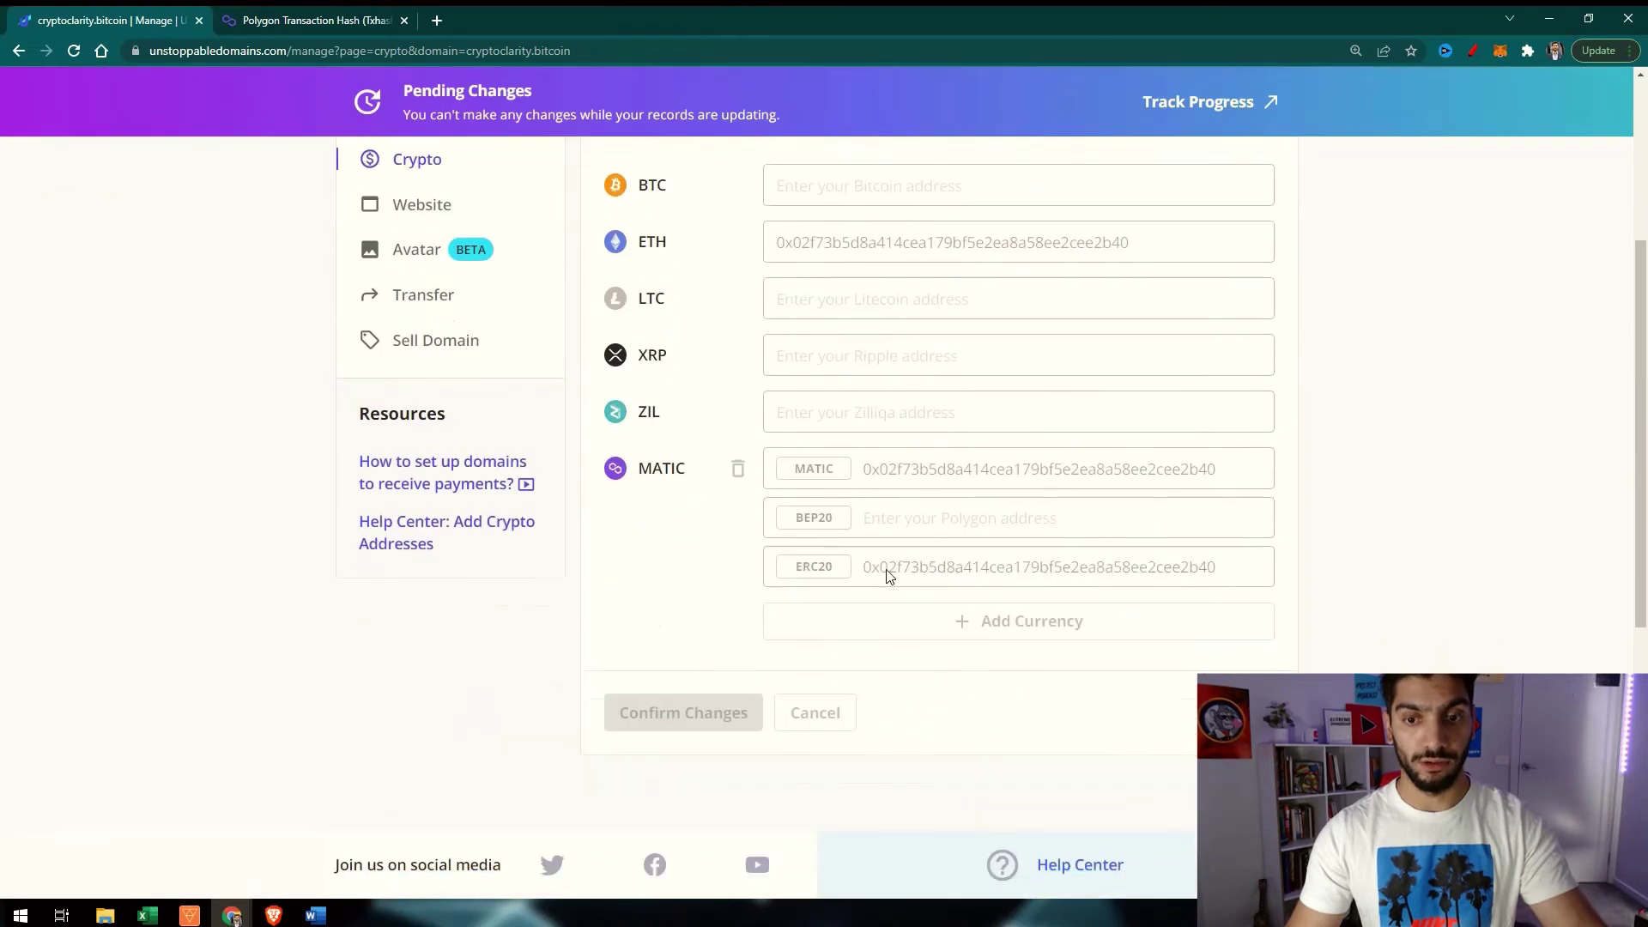
{"action": "scroll", "coordinate": [1090, 333], "scroll_direction": "up", "scroll_amount": 4}
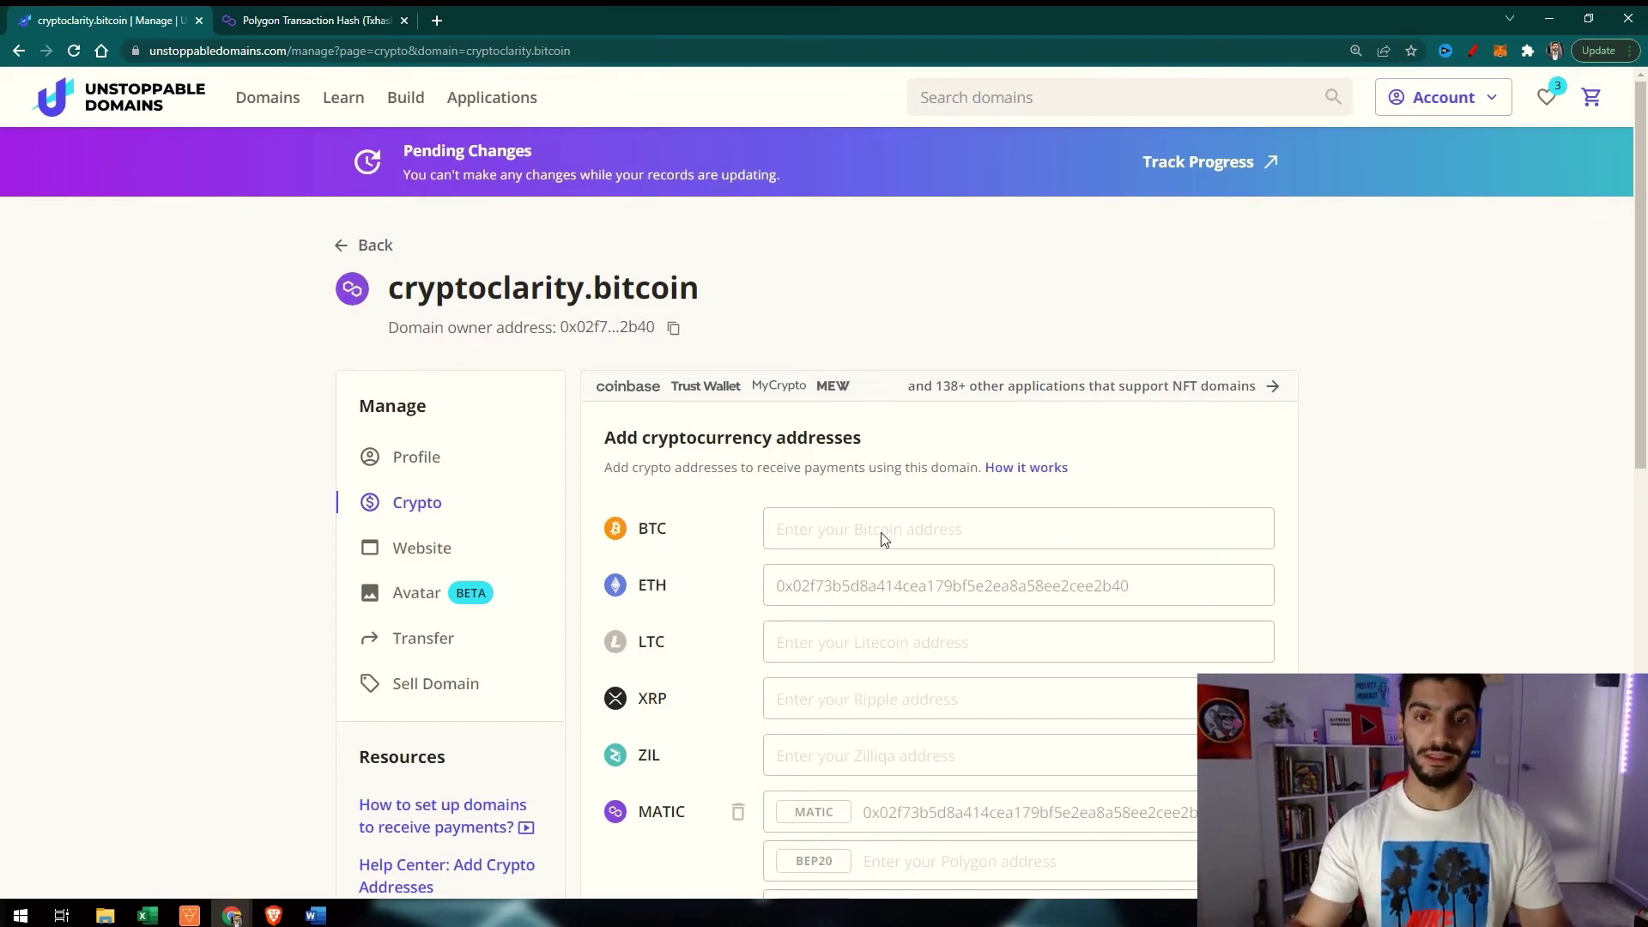
Select the cryptoclarity.bitcoin title, then review the empty Profile fields for name, description, email and socials
{"action": "left_click_drag", "start_coordinate": [392, 292], "coordinate": [701, 290]}
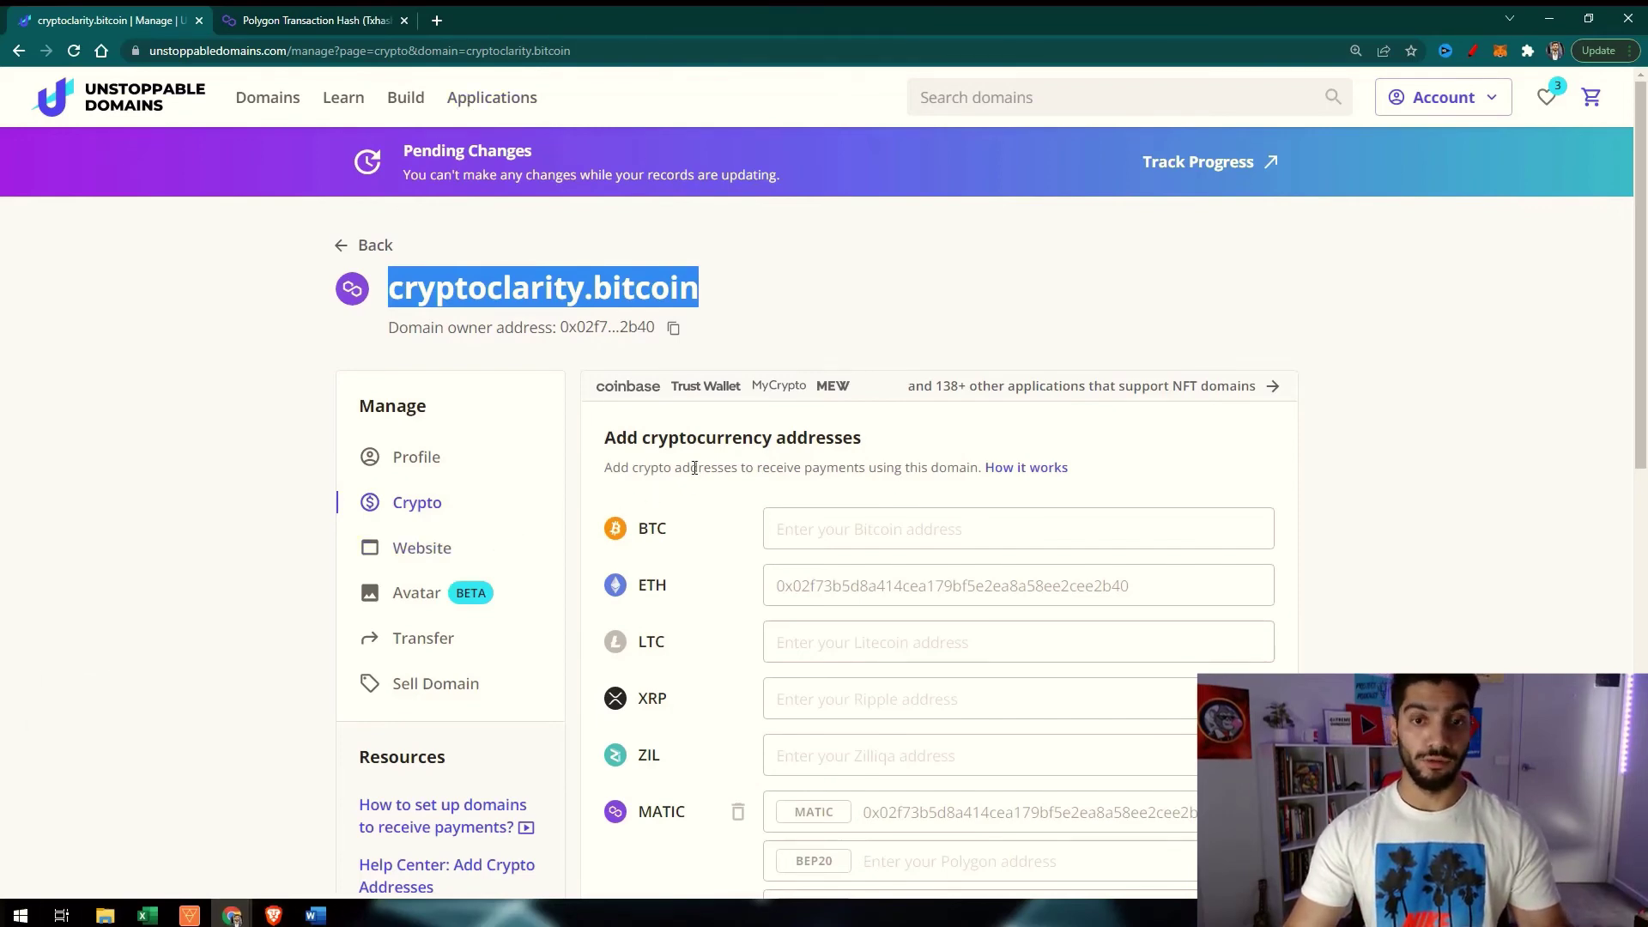
{"action": "left_click", "coordinate": [429, 464]}
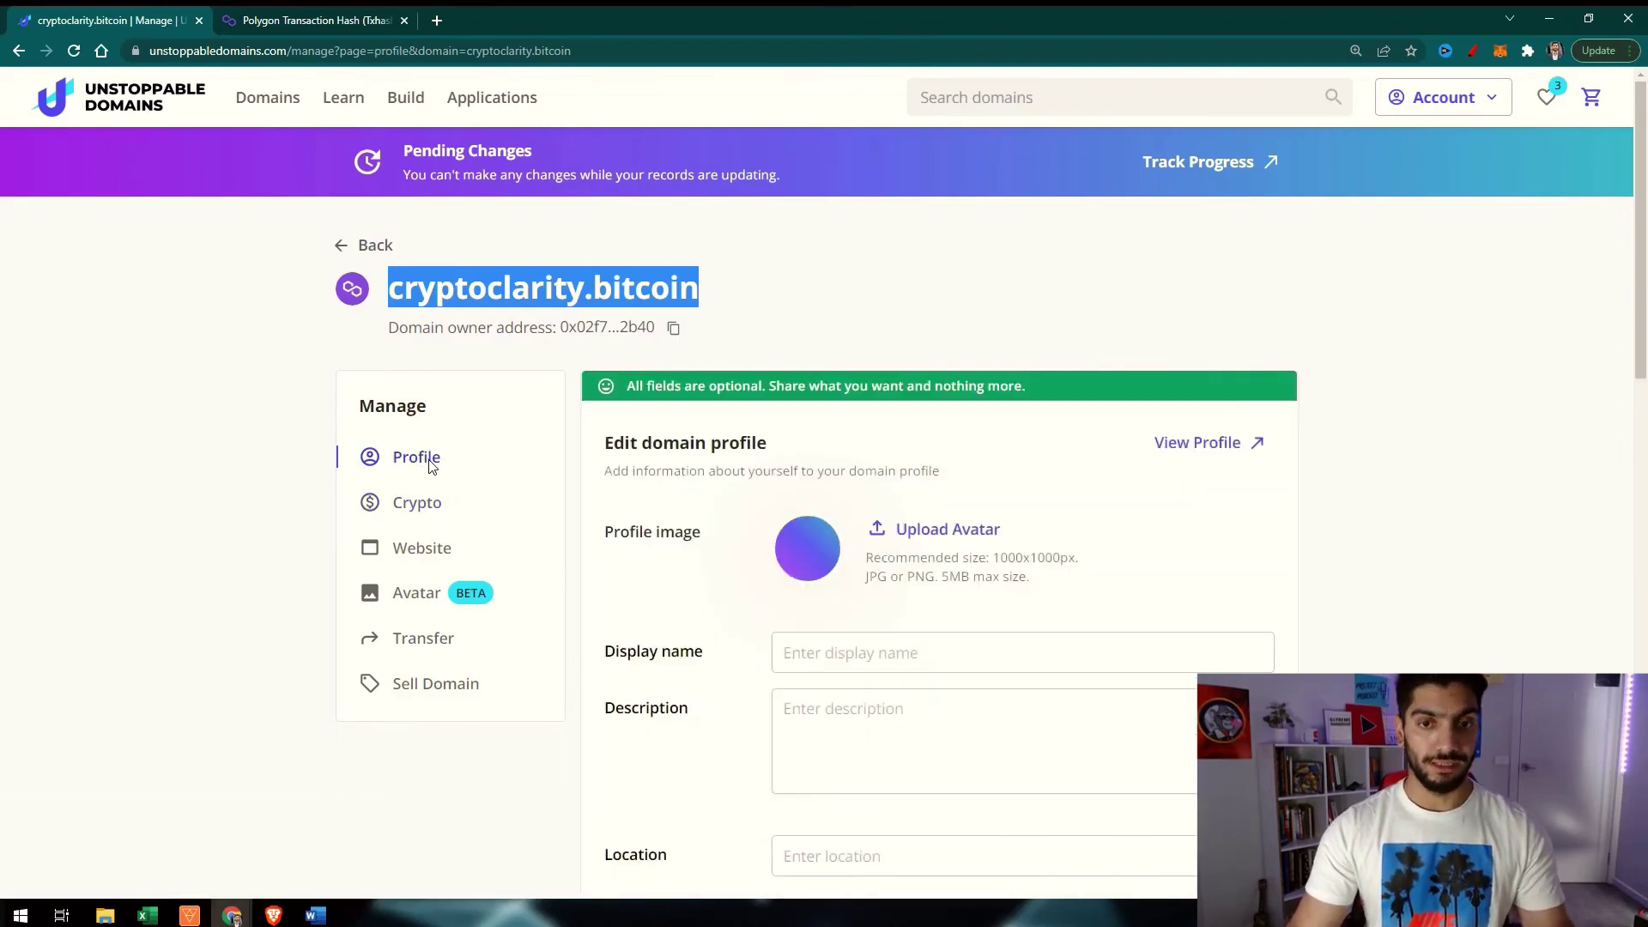
{"action": "scroll", "coordinate": [696, 573], "scroll_direction": "down", "scroll_amount": 1}
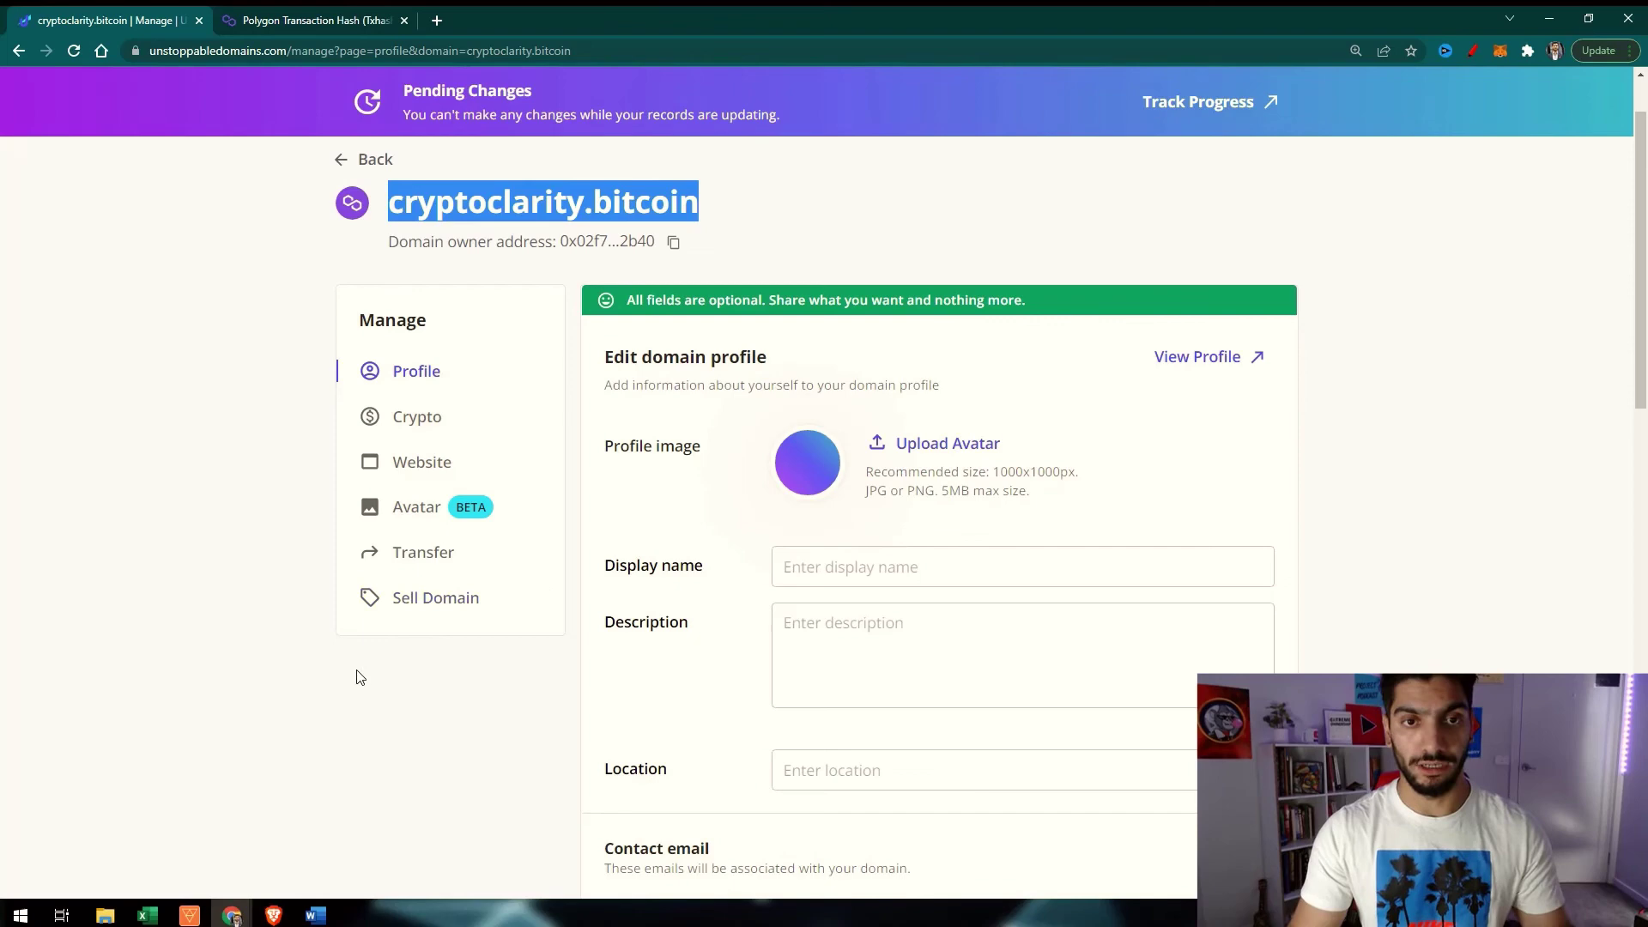
{"action": "scroll", "coordinate": [868, 266], "scroll_direction": "down", "scroll_amount": 4}
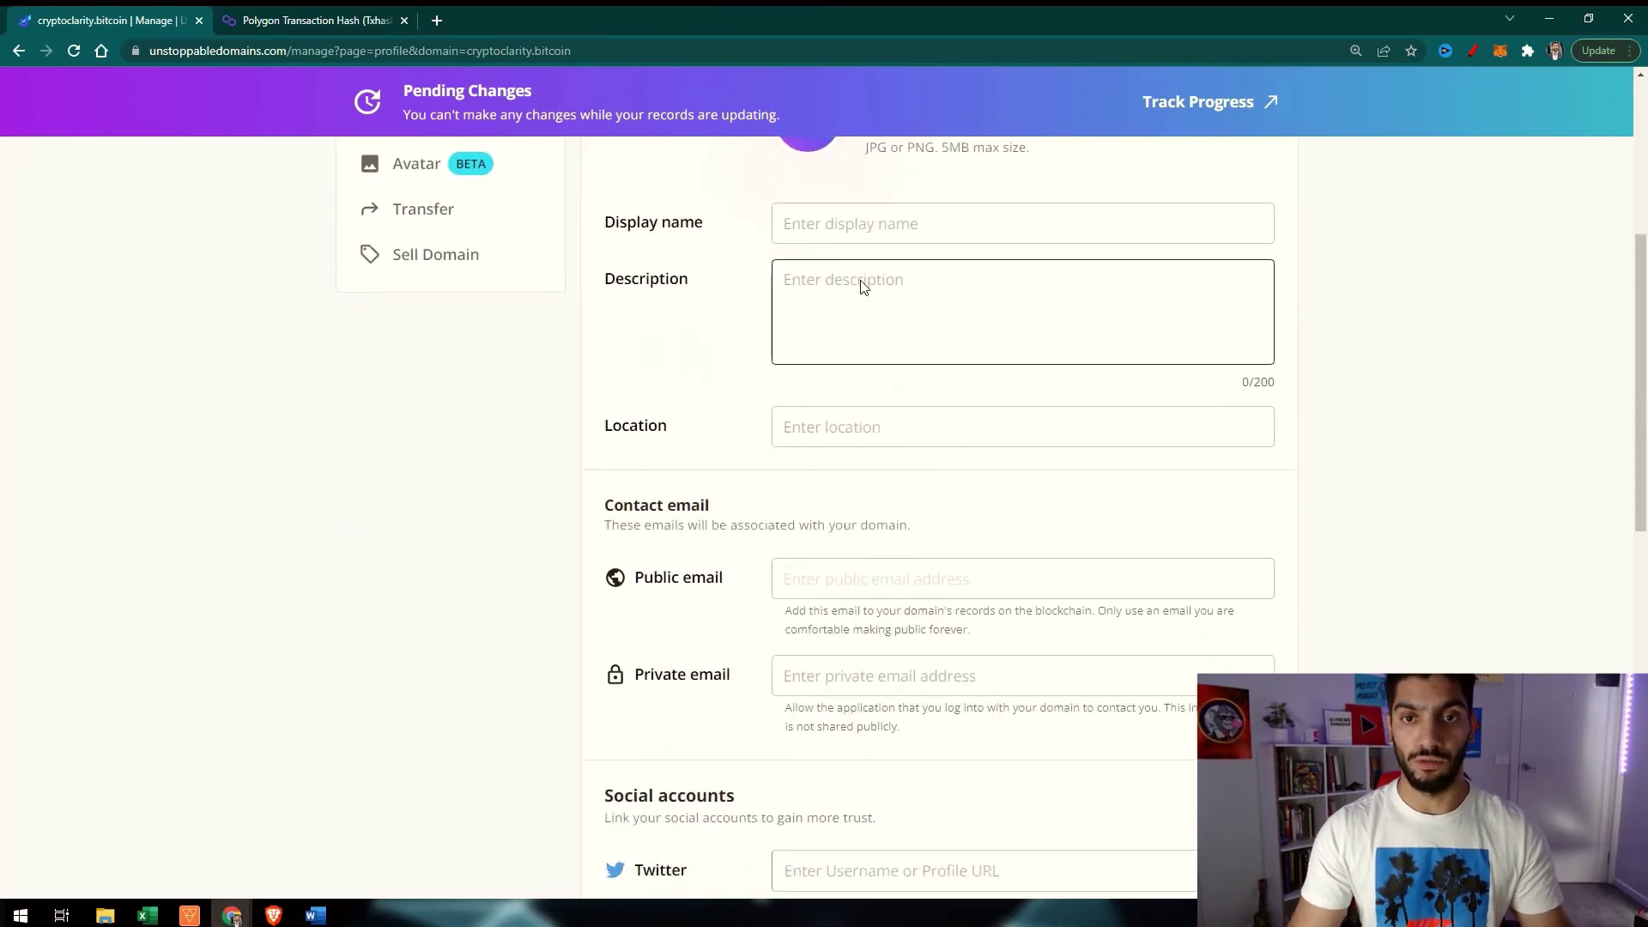
{"action": "scroll", "coordinate": [850, 298], "scroll_direction": "down", "scroll_amount": 3}
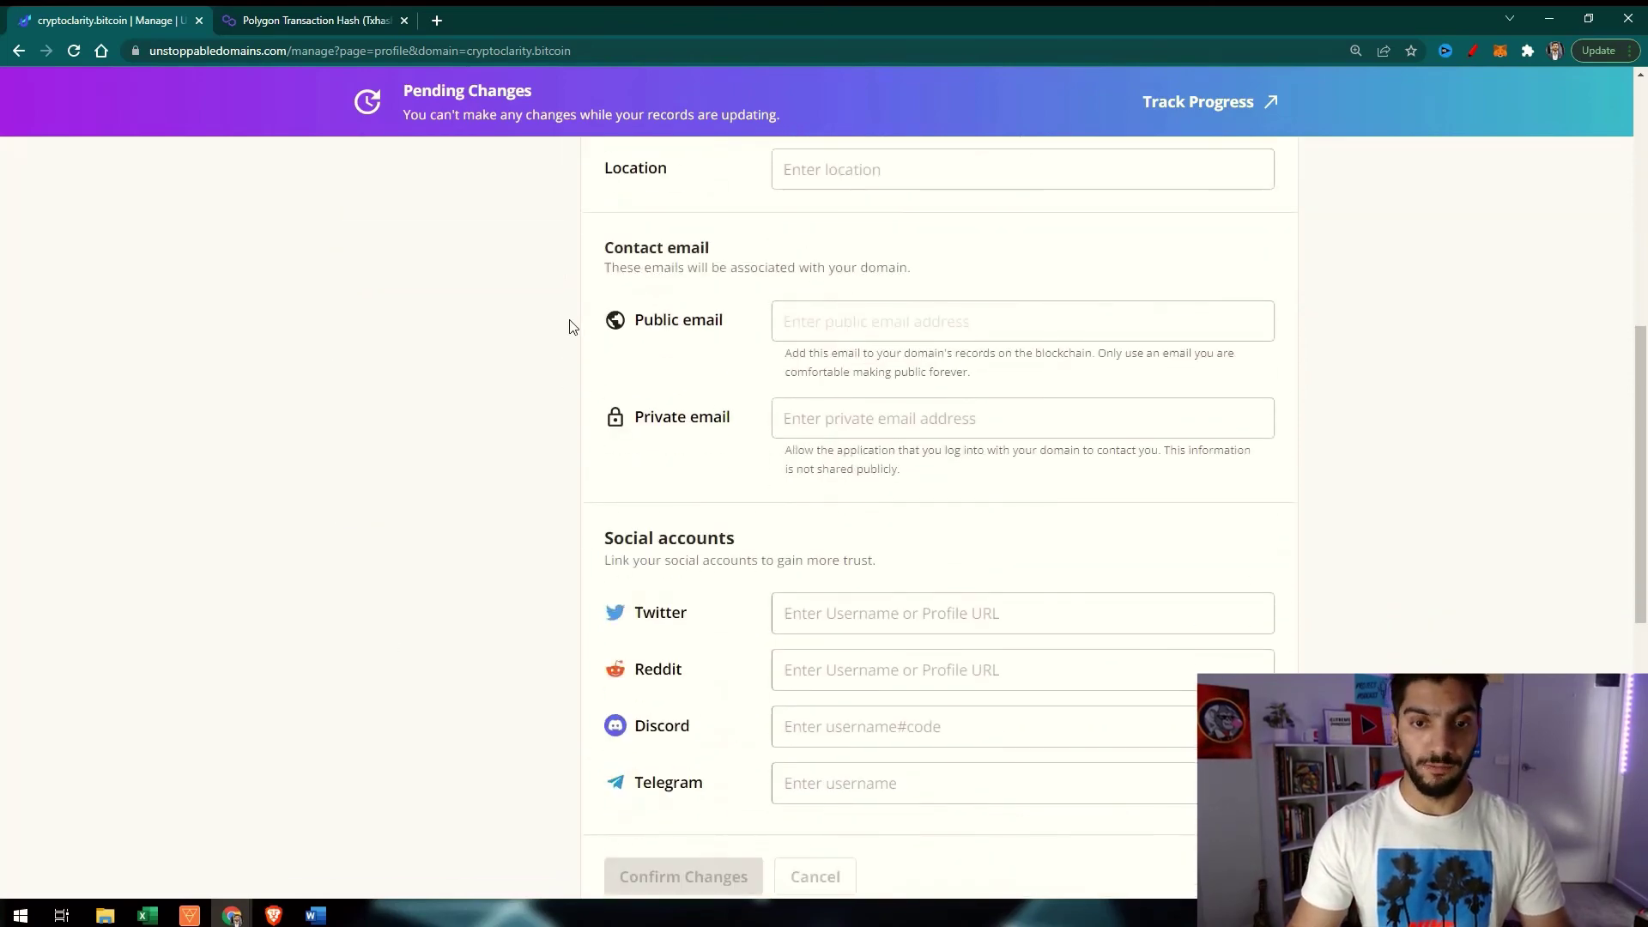
{"action": "scroll", "coordinate": [569, 326], "scroll_direction": "up", "scroll_amount": 8}
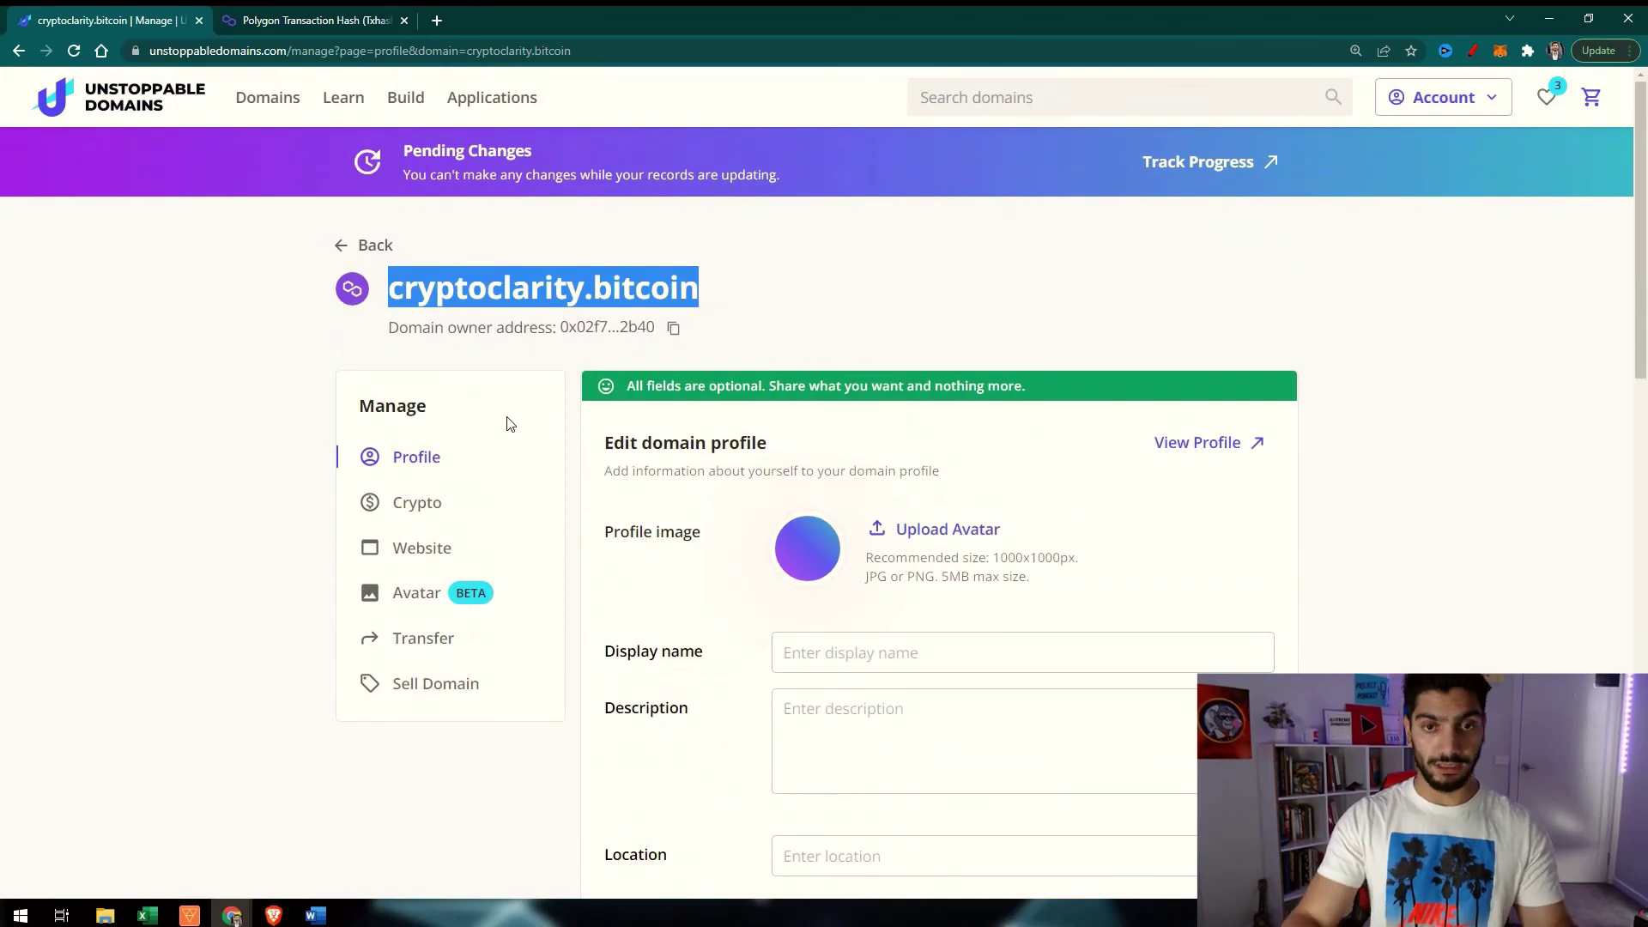